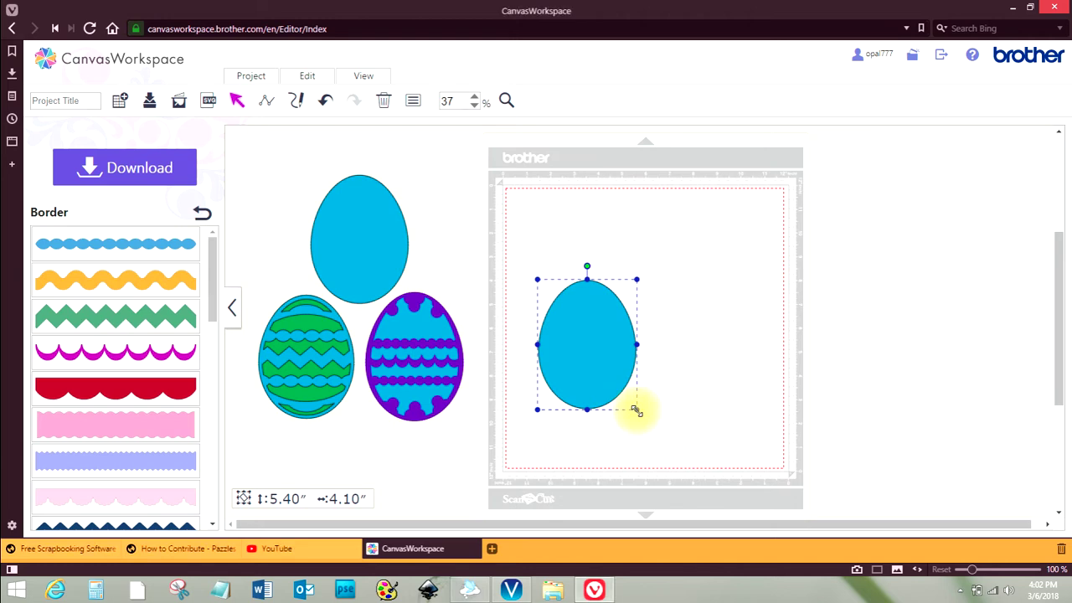
# Enlarge the blue egg from 7.62″ × 5.79″ to 8.62″ × 6.55″ and move it higher on the mat
pyautogui.moveTo(635, 410); pyautogui.dragTo(677, 440)
pyautogui.moveTo(583, 356); pyautogui.dragTo(572, 294)
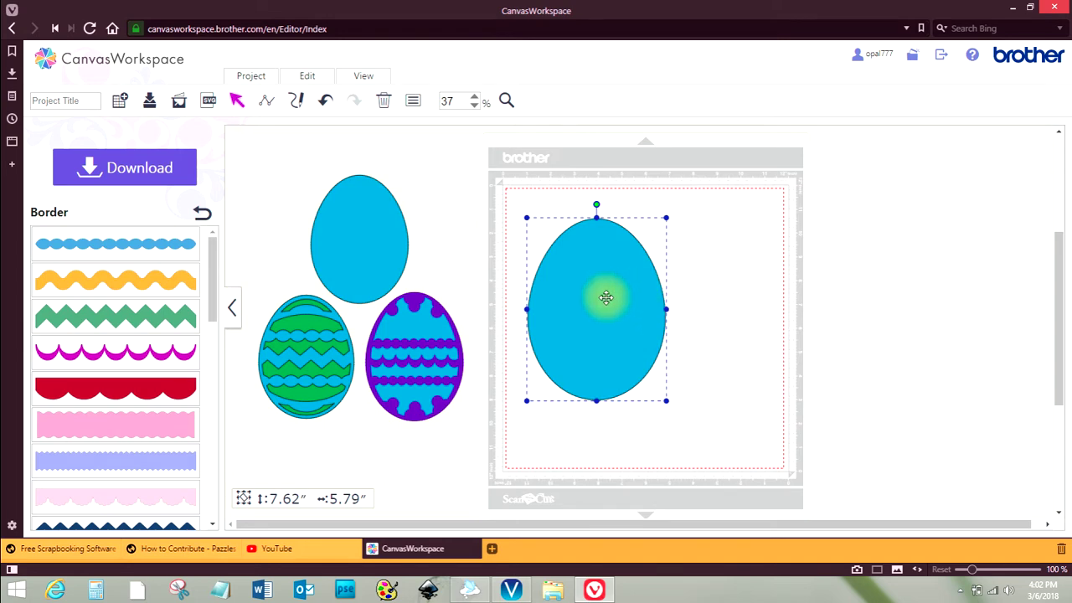
pyautogui.moveTo(666, 400); pyautogui.dragTo(685, 425)
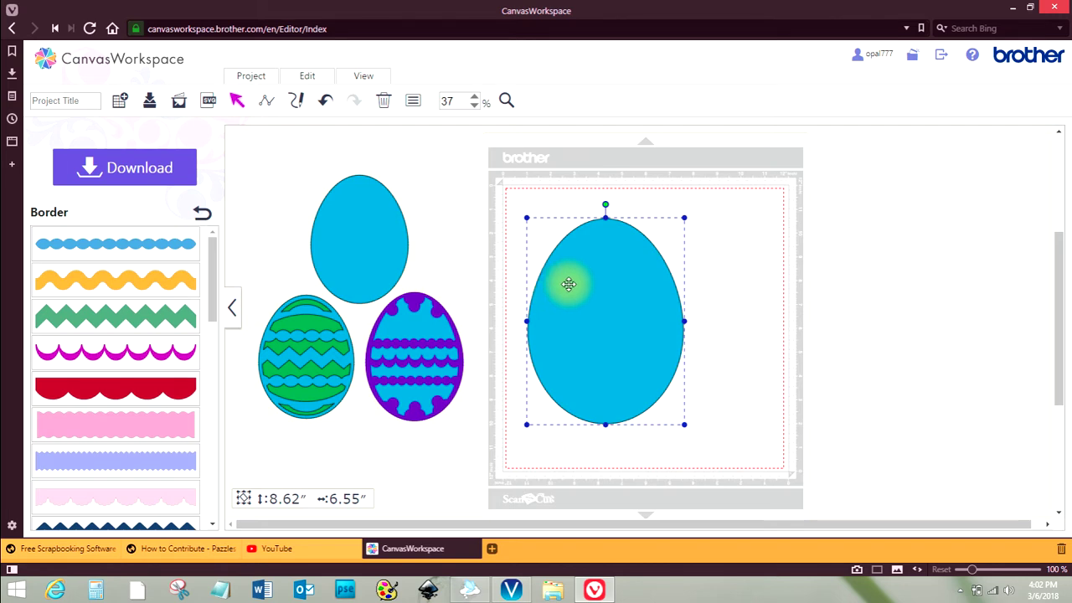
# Copy and paste the blue egg, park the copy right of the mat, and lay the wavy border across the mat egg's top
pyautogui.rightClick(569, 284)
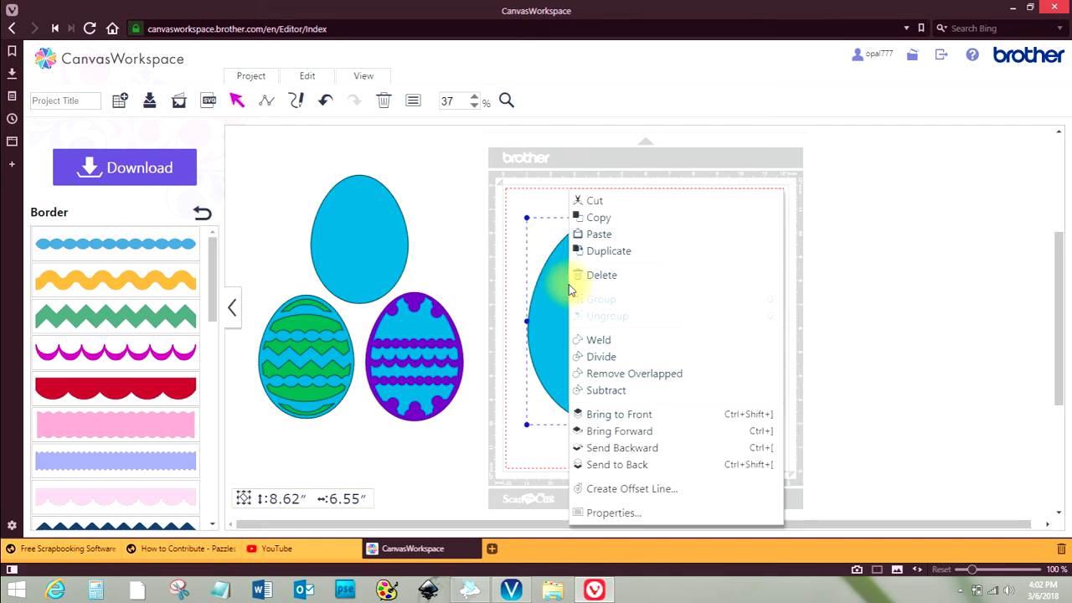
pyautogui.click(601, 219)
pyautogui.rightClick(733, 261)
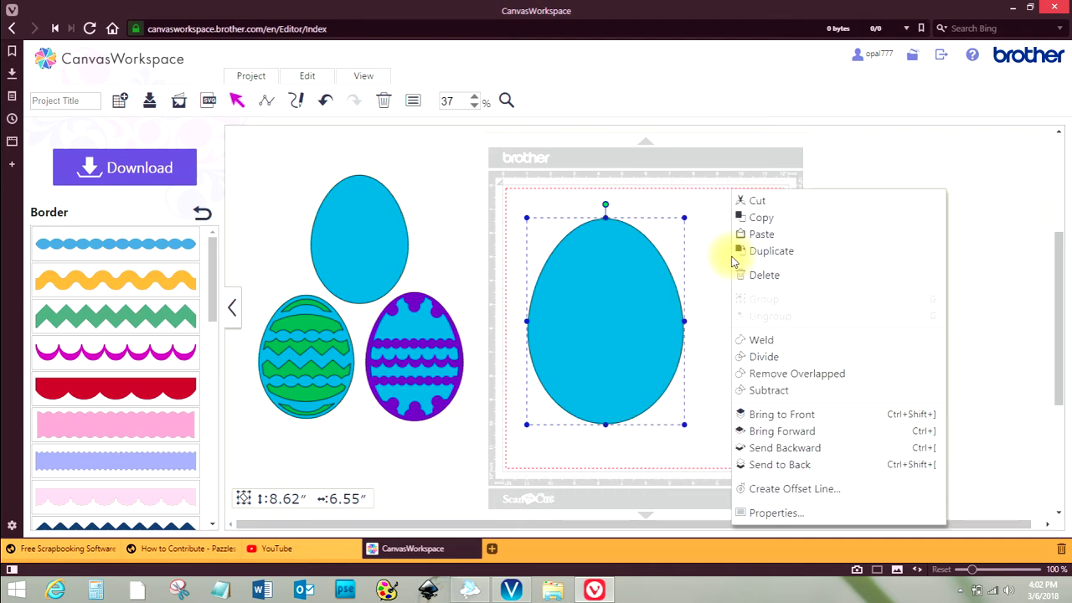
pyautogui.click(759, 234)
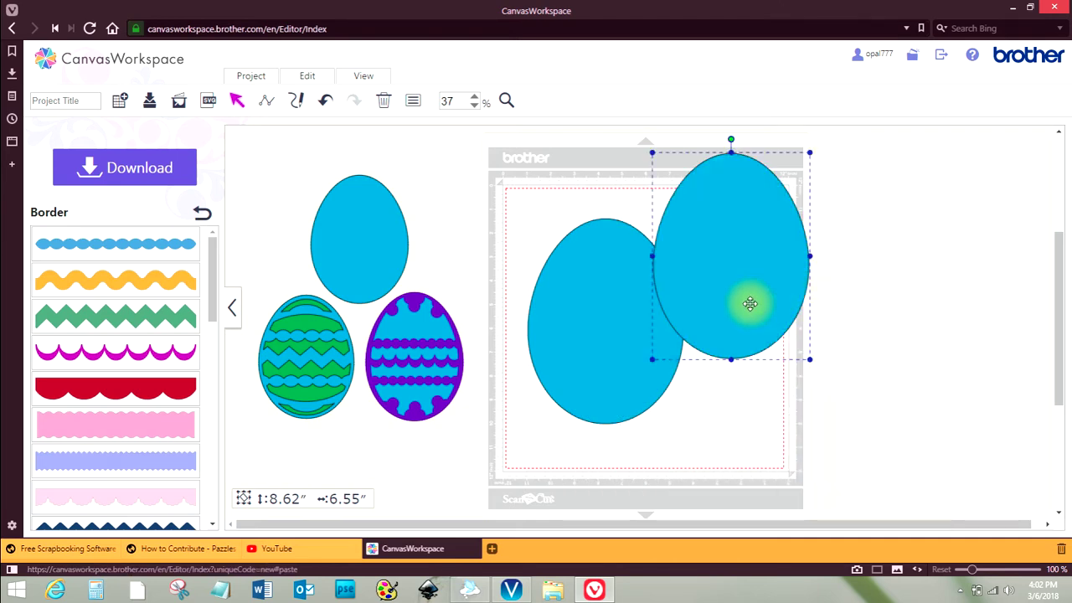
pyautogui.moveTo(749, 304); pyautogui.dragTo(892, 319)
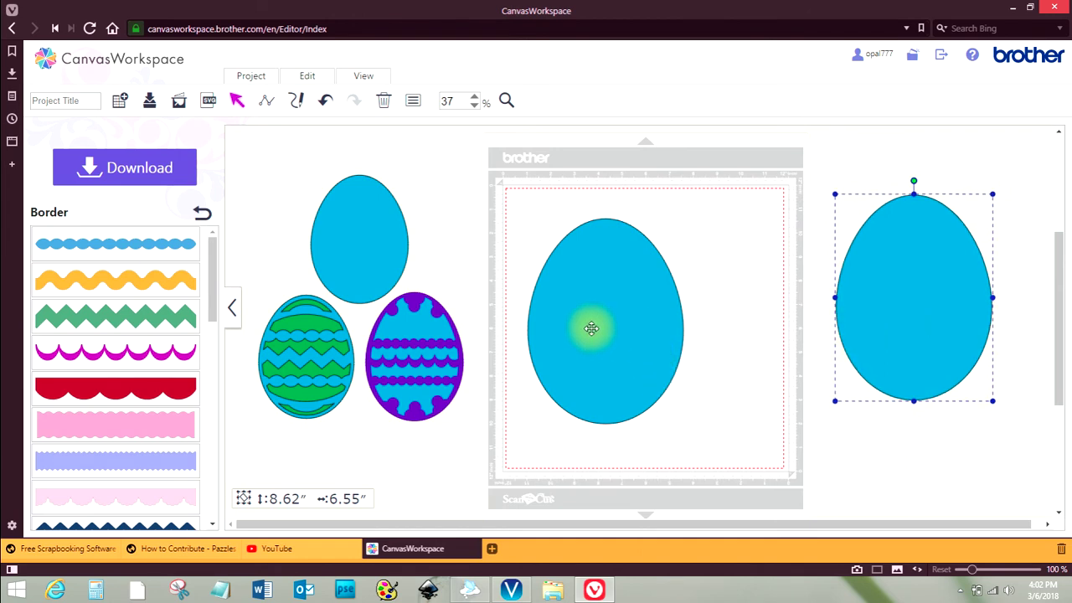
pyautogui.moveTo(591, 328); pyautogui.dragTo(623, 326)
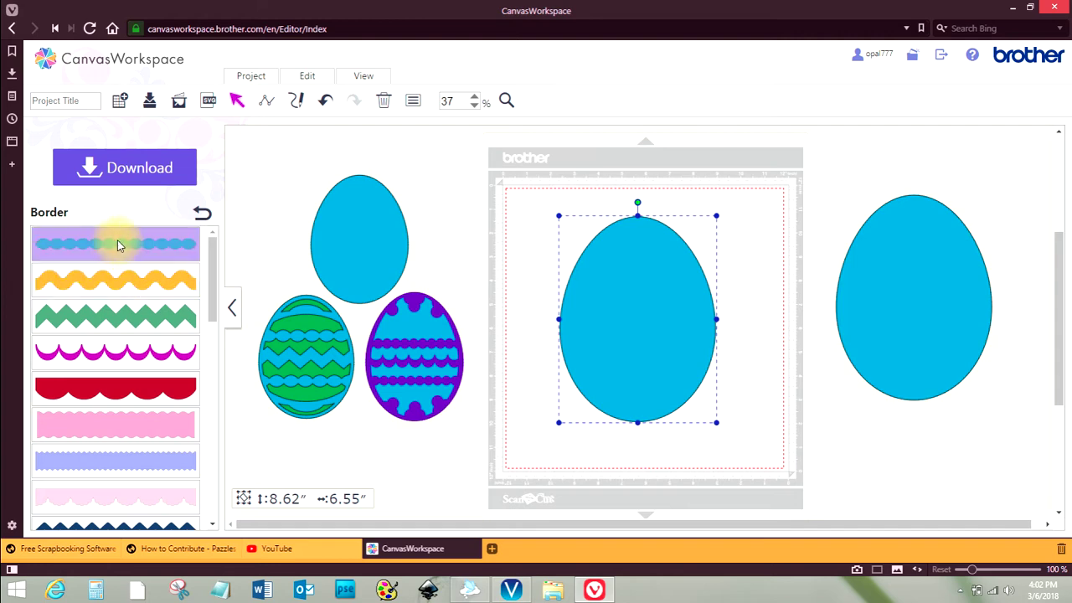
pyautogui.moveTo(117, 245)
pyautogui.mouseDown()
pyautogui.moveTo(615, 275)
pyautogui.moveTo(598, 275)
pyautogui.mouseUp()
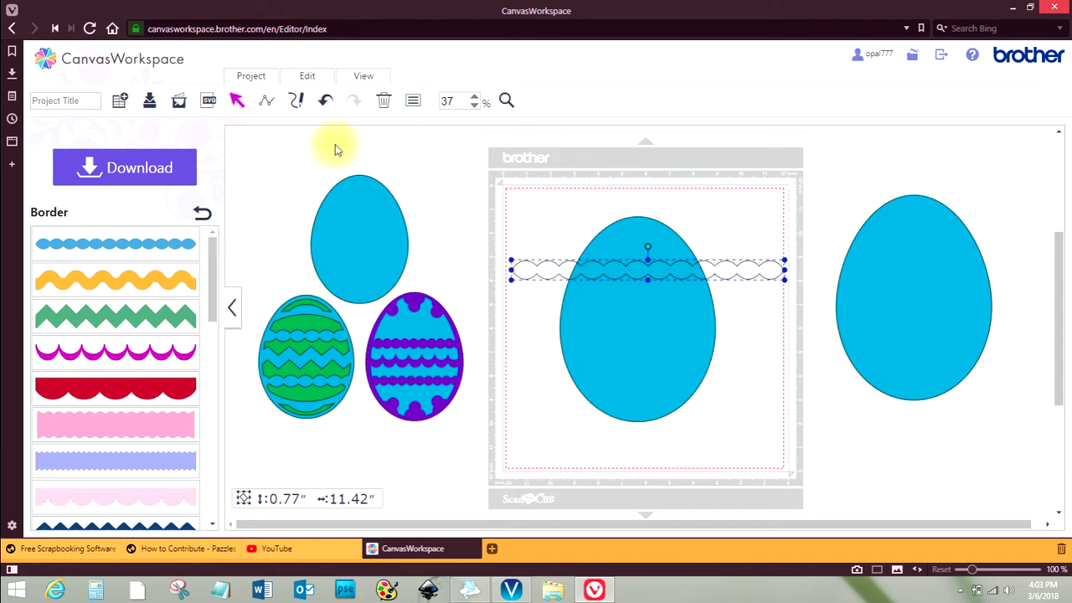
# Fill the wavy border with pale lavender in Properties
pyautogui.click(414, 101)
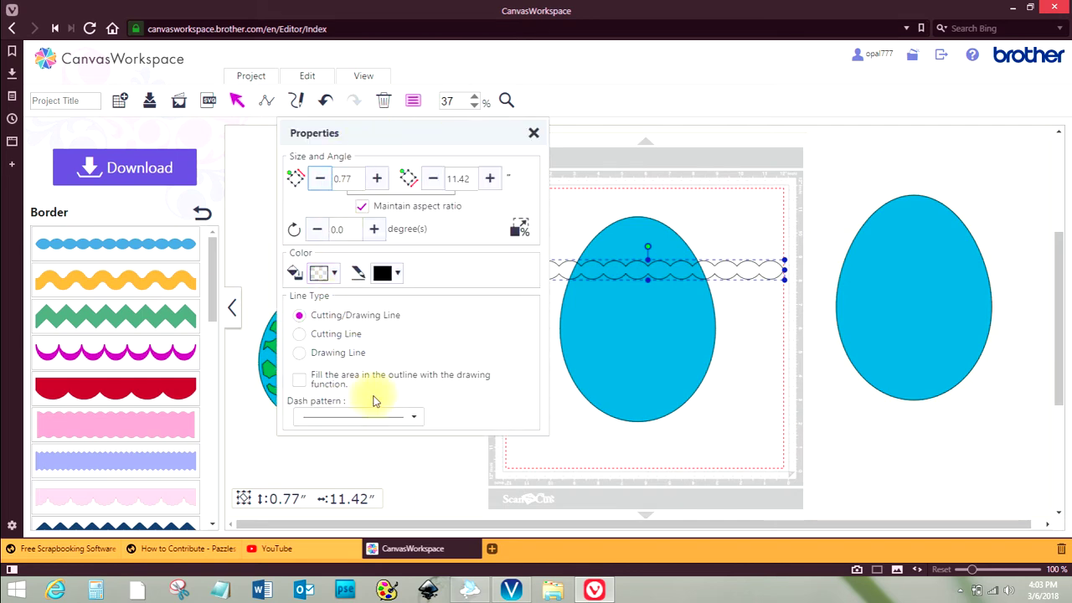
pyautogui.click(334, 274)
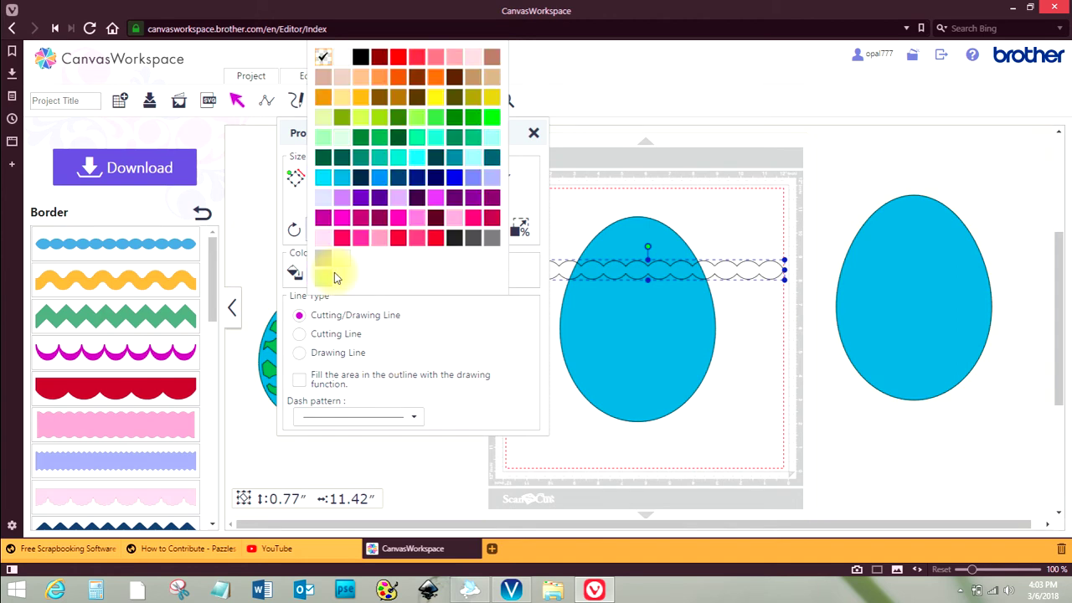
pyautogui.click(325, 204)
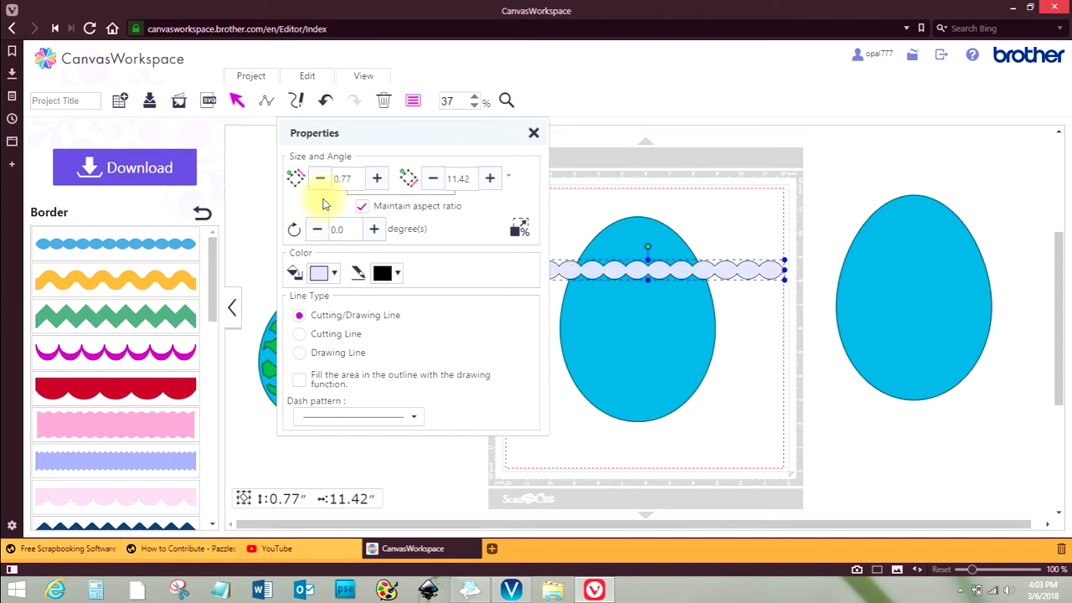
pyautogui.click(687, 214)
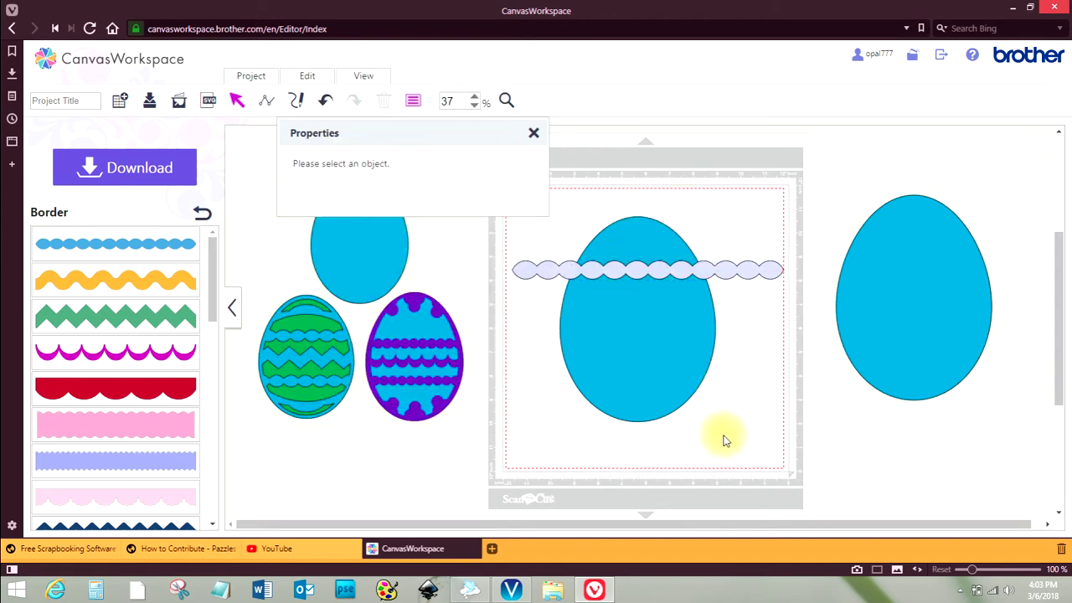
pyautogui.click(533, 133)
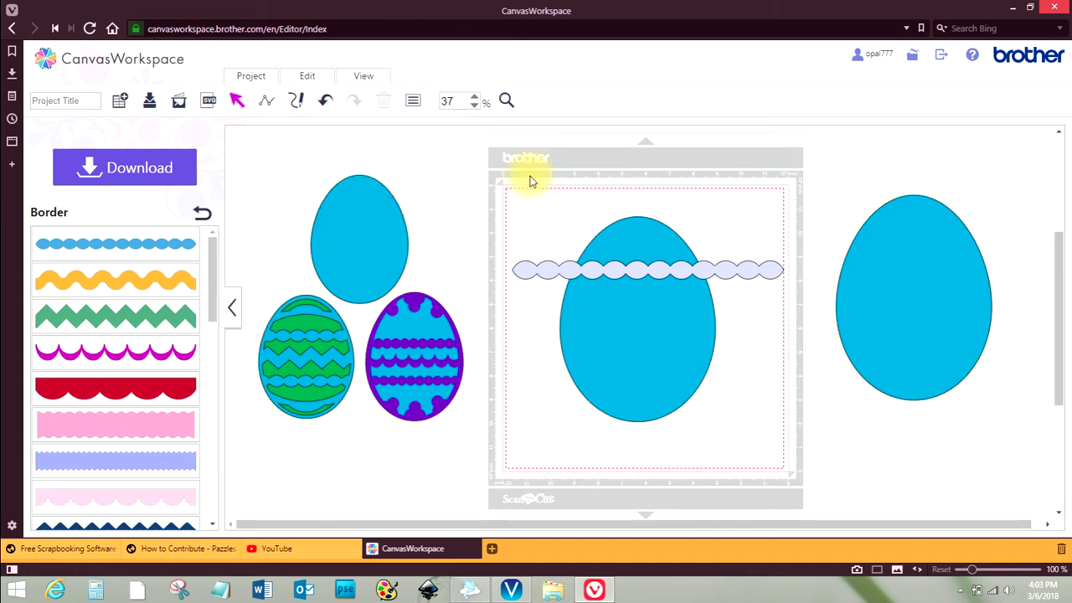
# Copy and paste the lavender border, placing the copy across the egg's lower part
pyautogui.click(603, 271)
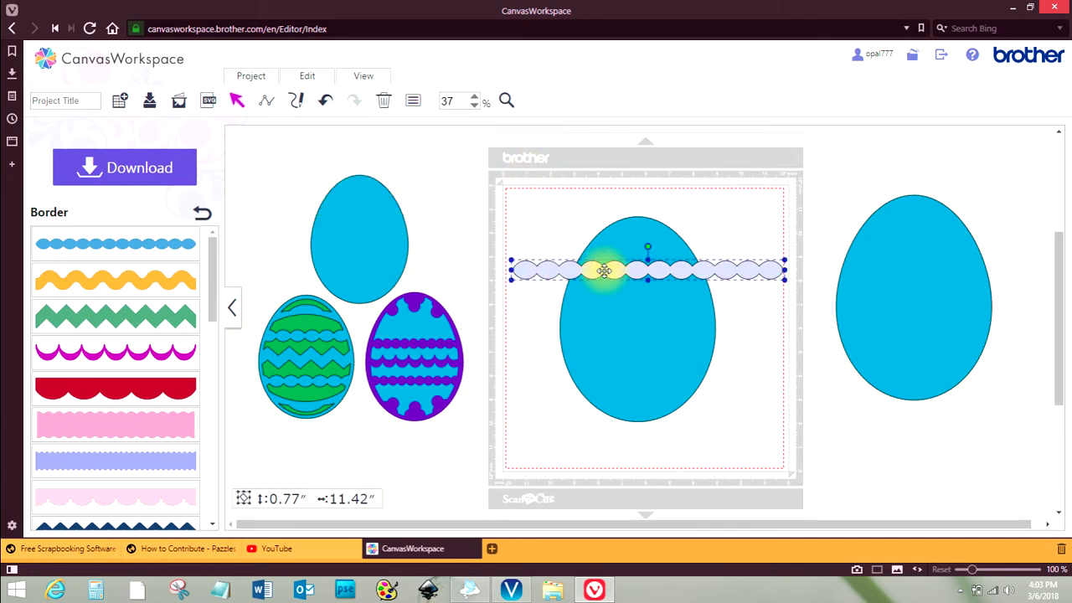
pyautogui.rightClick(604, 271)
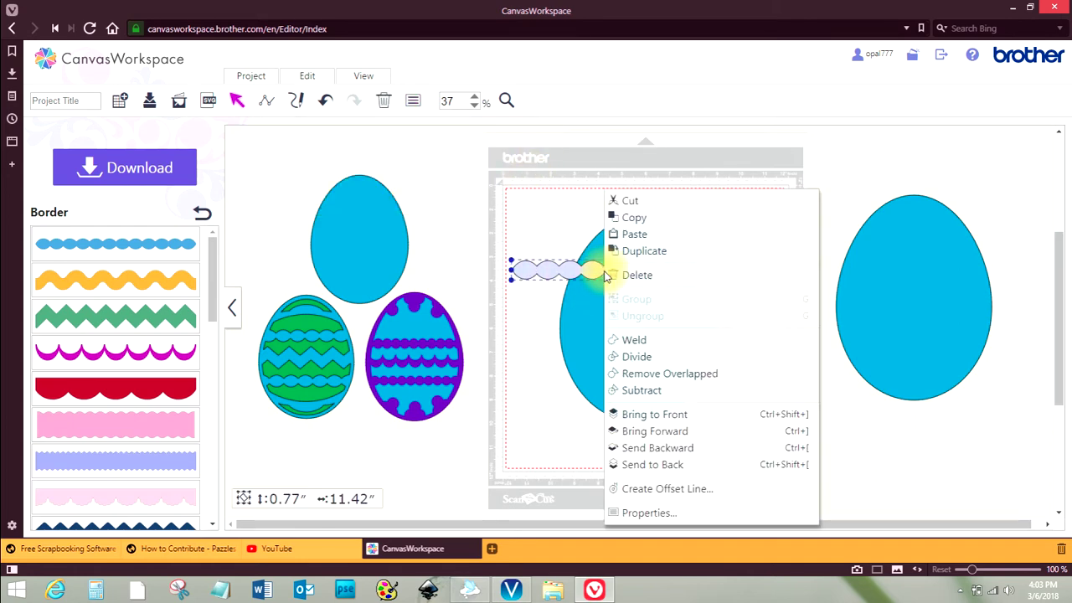
pyautogui.click(628, 216)
pyautogui.rightClick(559, 400)
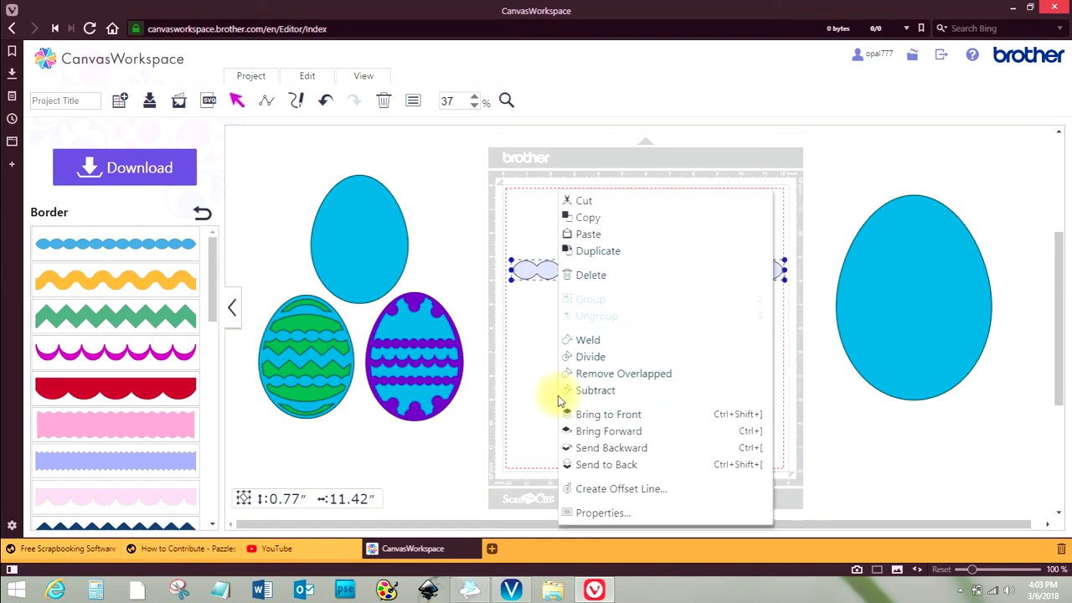
pyautogui.click(620, 233)
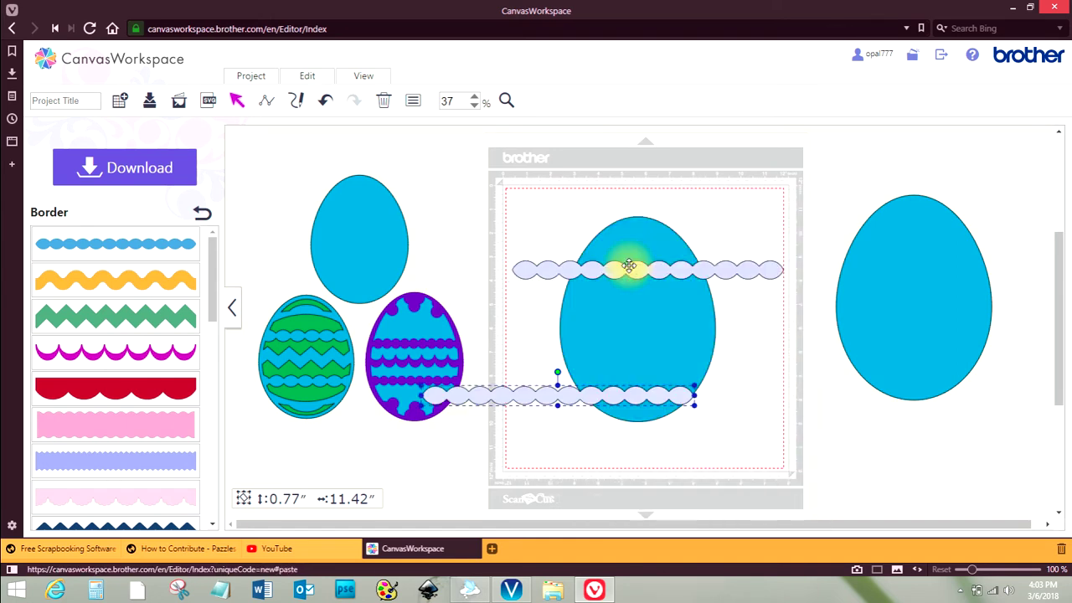
pyautogui.moveTo(550, 392); pyautogui.dragTo(642, 374)
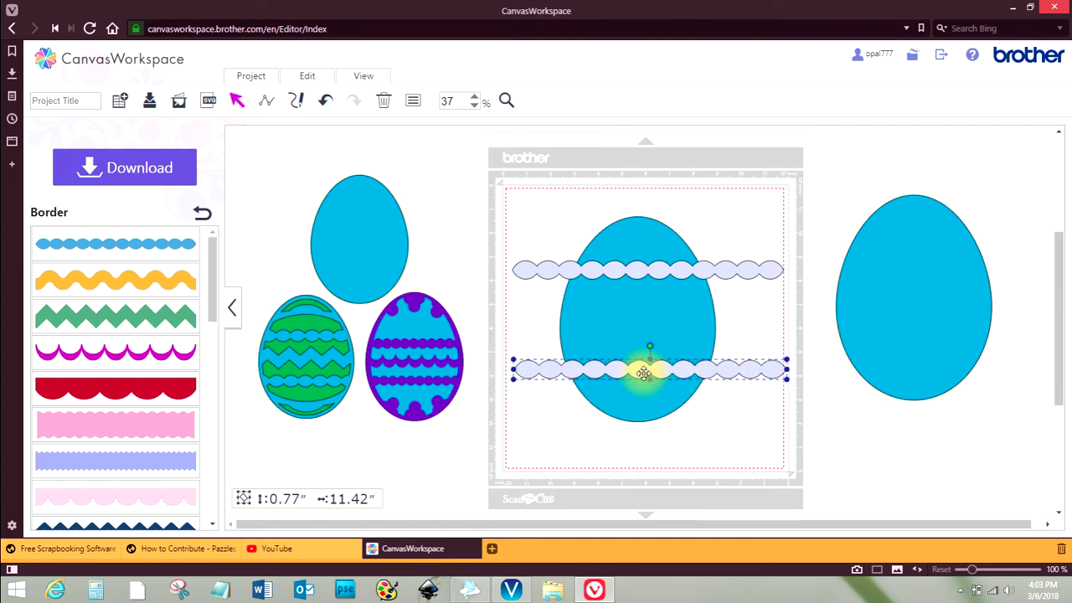
pyautogui.click(567, 434)
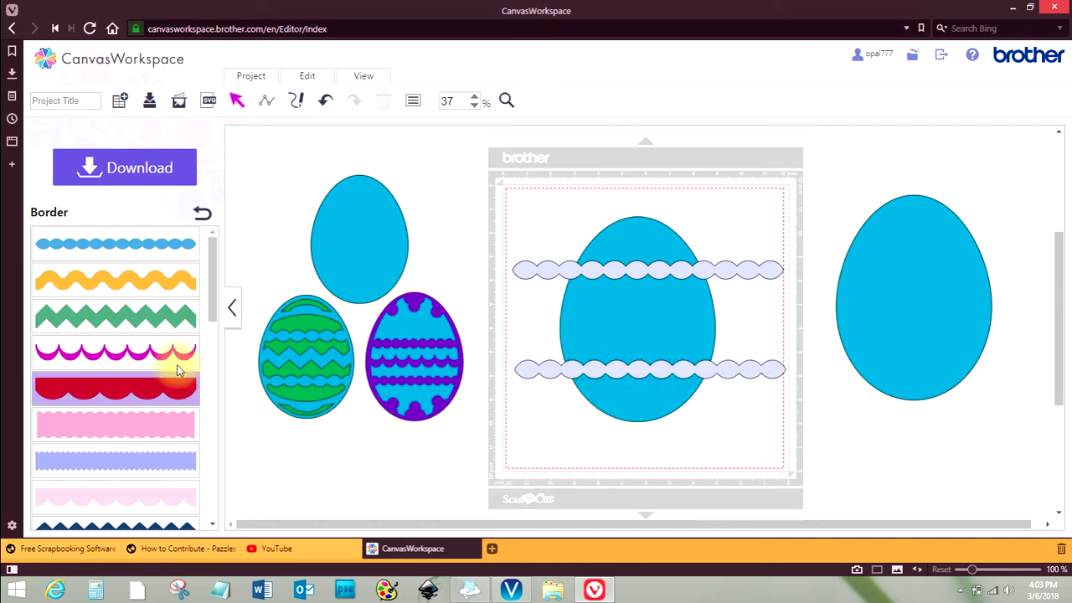
# Place the diamond border from the Border list across the middle of the egg
pyautogui.moveTo(208, 269); pyautogui.dragTo(211, 332)
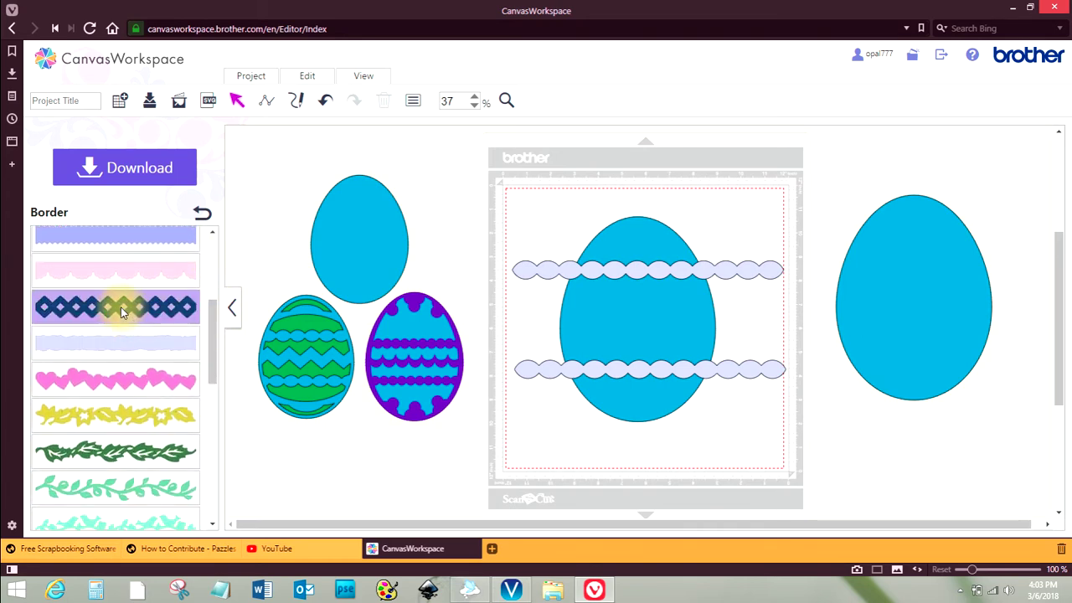
pyautogui.moveTo(120, 306); pyautogui.dragTo(606, 316)
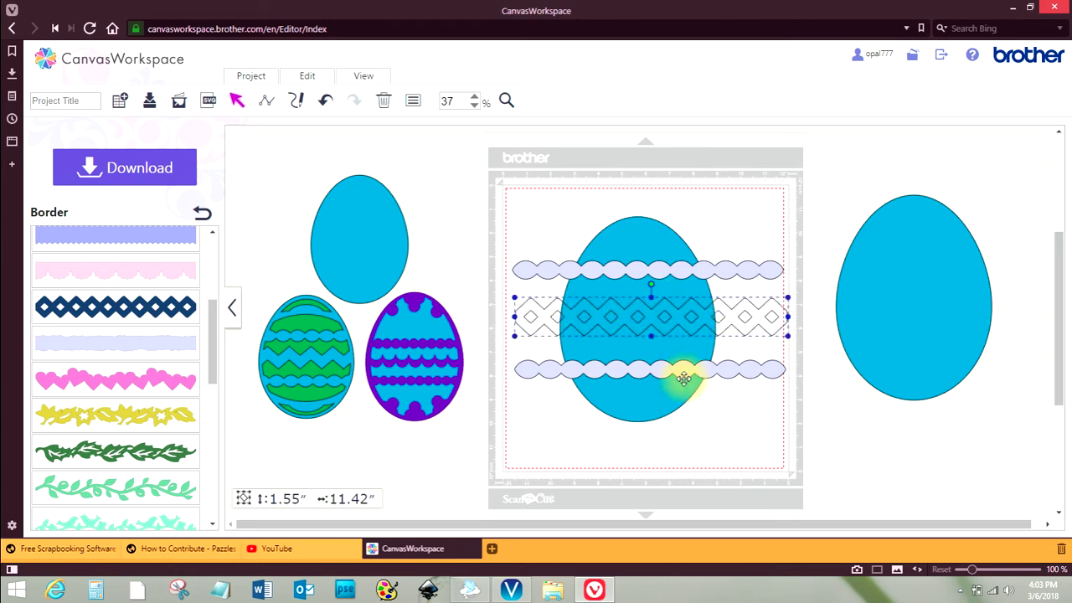
pyautogui.click(738, 452)
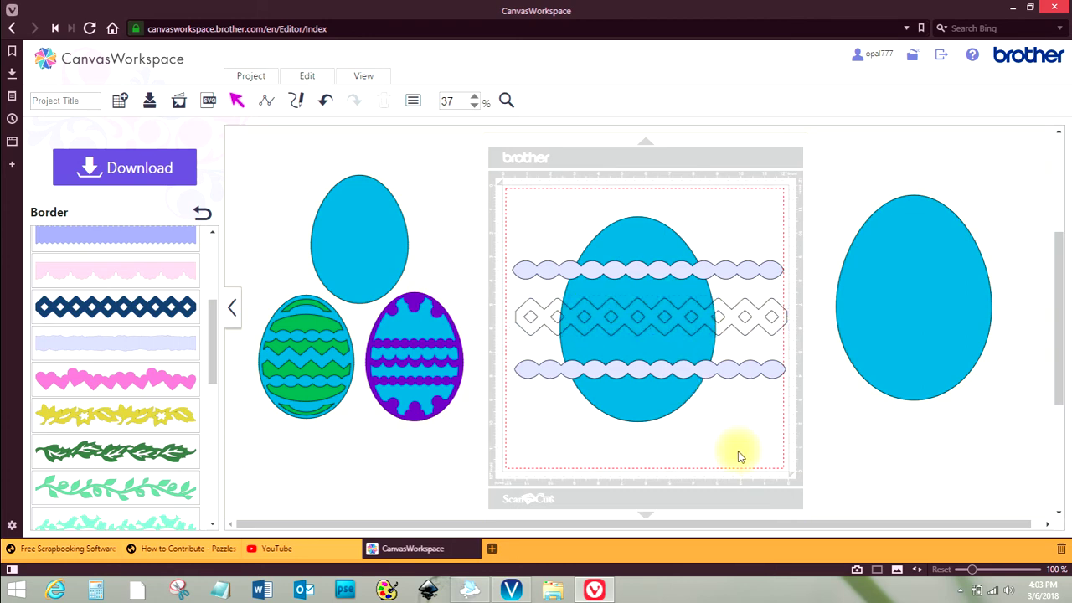
pyautogui.click(636, 317)
pyautogui.click(743, 325)
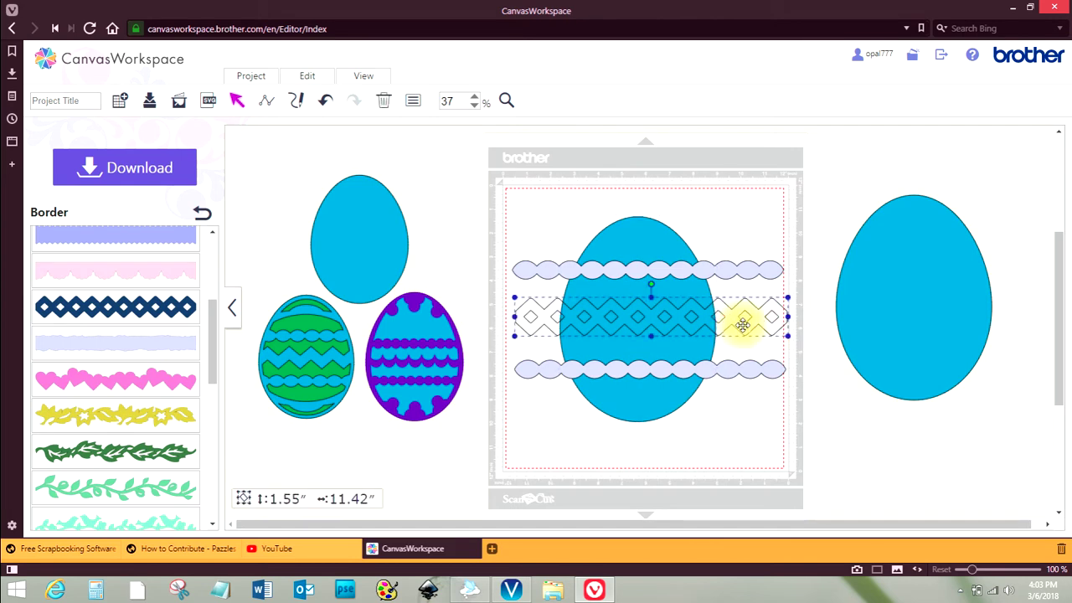
# Fill the diamond border with pale lavender
pyautogui.click(413, 102)
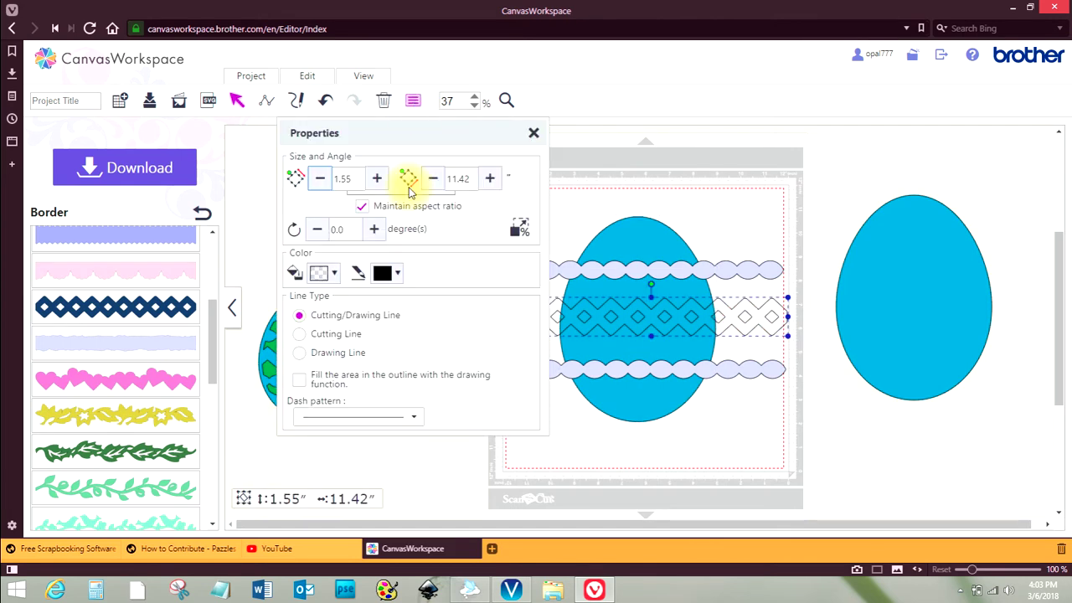
pyautogui.click(323, 273)
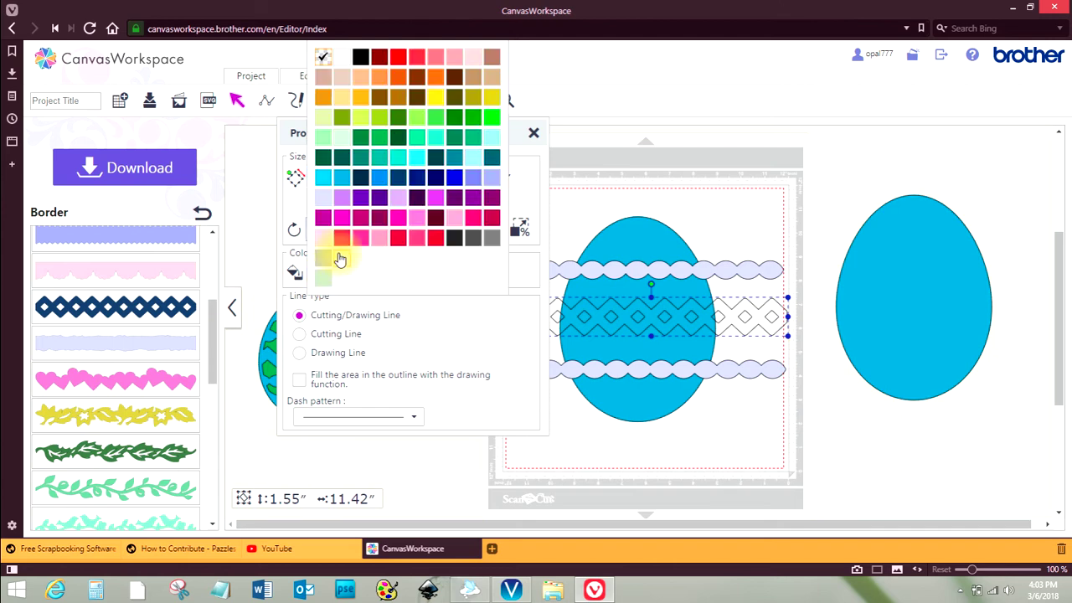
pyautogui.click(324, 197)
pyautogui.click(737, 422)
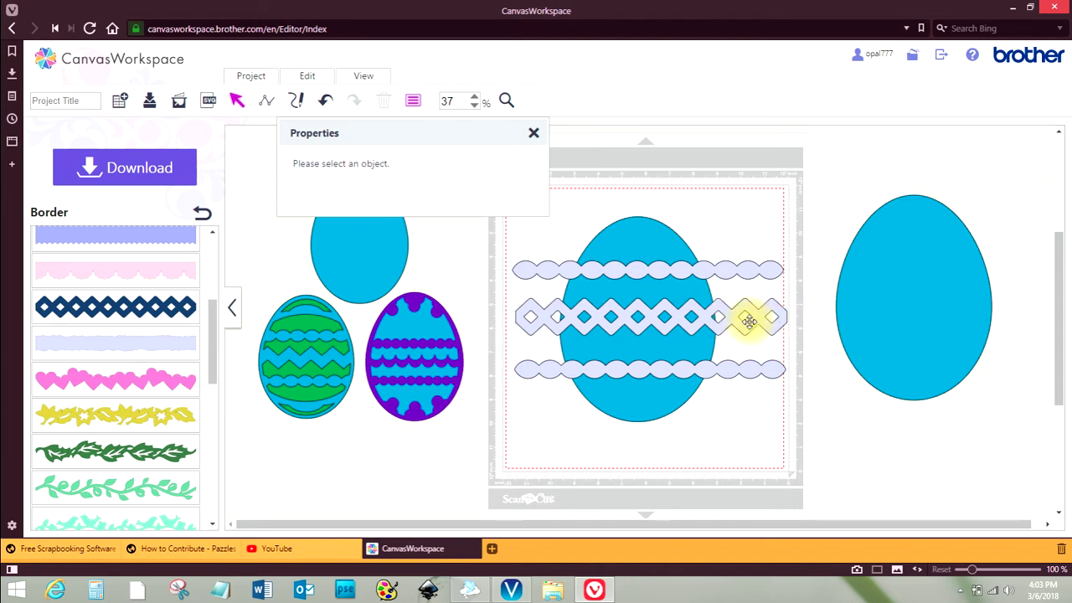
pyautogui.click(534, 133)
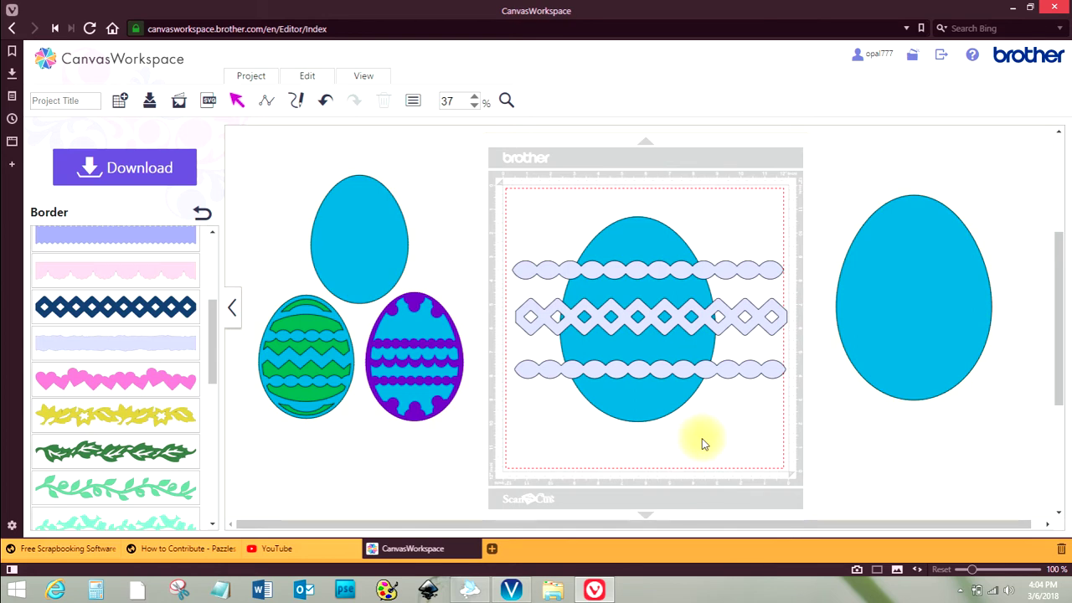
# Add the starburst outline from Basic shapes and move it over the egg's lower edge below the bottom band
pyautogui.click(201, 214)
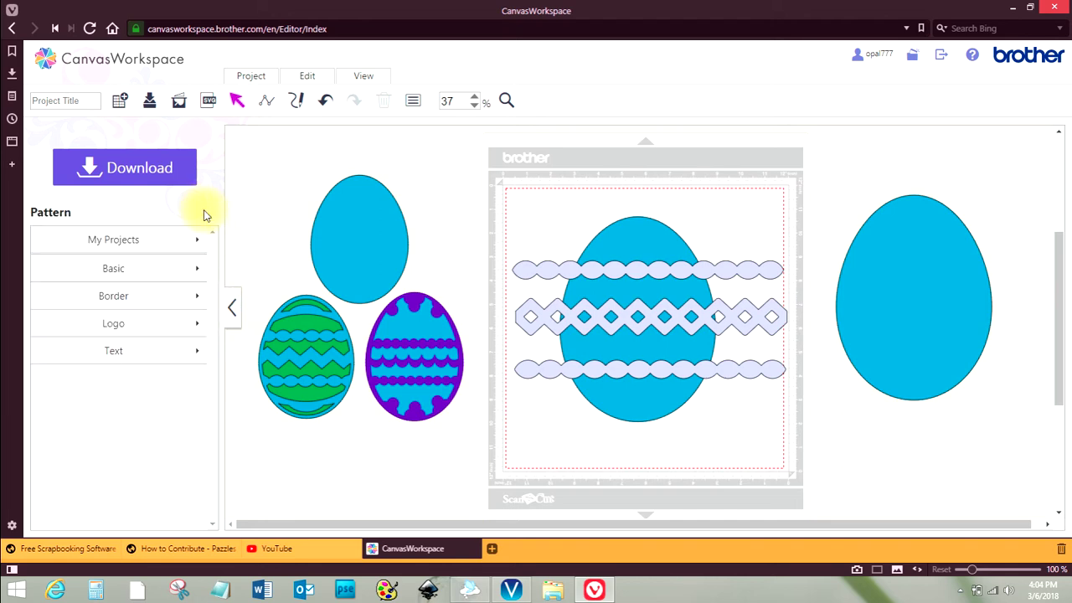
pyautogui.click(153, 273)
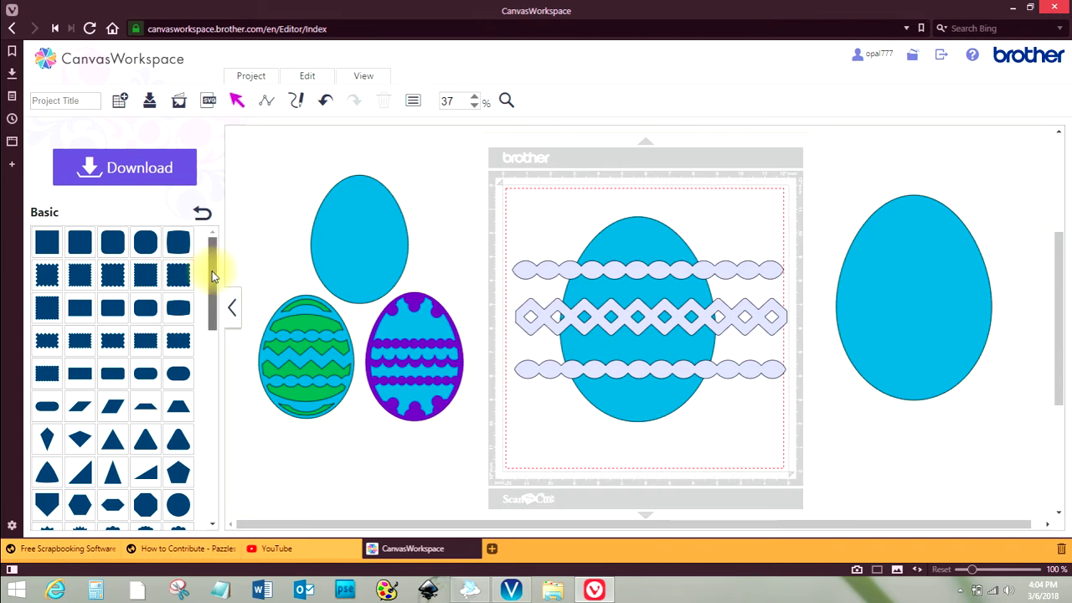
pyautogui.moveTo(212, 276); pyautogui.dragTo(218, 342)
pyautogui.click(180, 375)
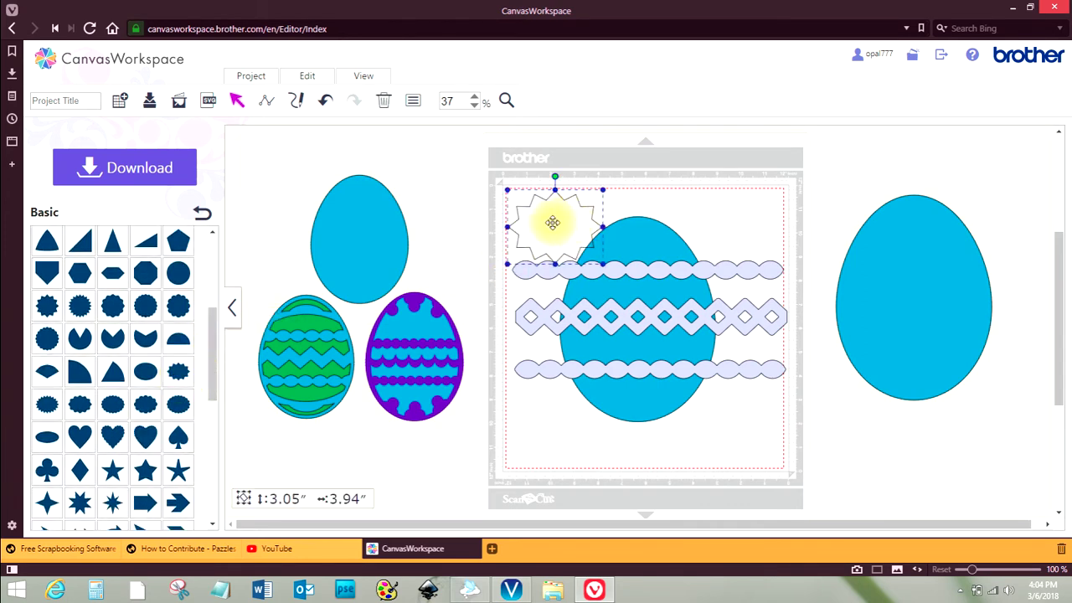
pyautogui.moveTo(552, 223)
pyautogui.mouseDown()
pyautogui.moveTo(651, 318)
pyautogui.moveTo(703, 402)
pyautogui.mouseUp()
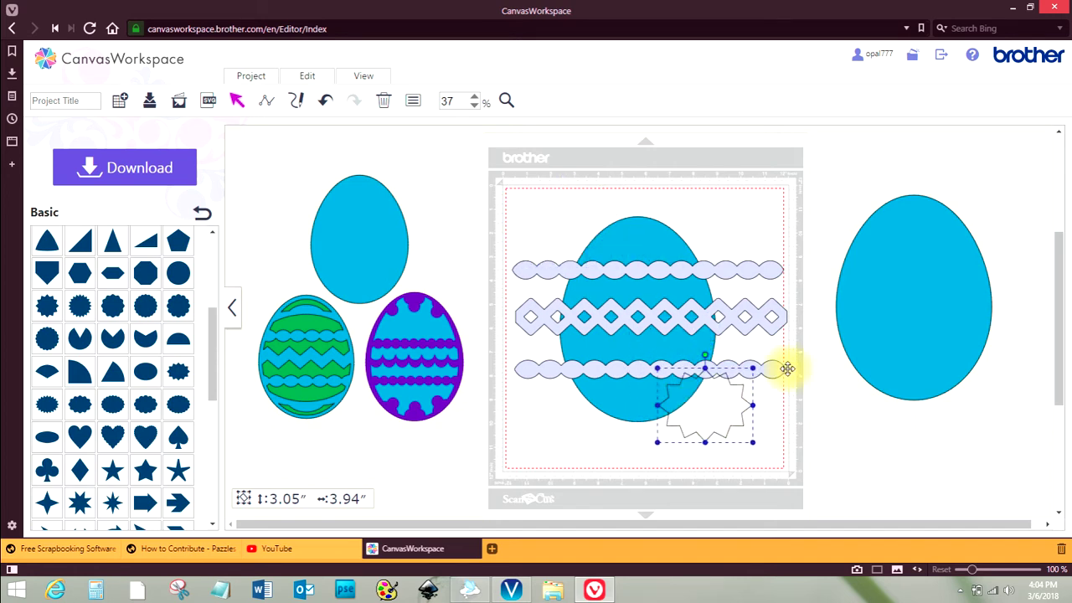
pyautogui.click(862, 308)
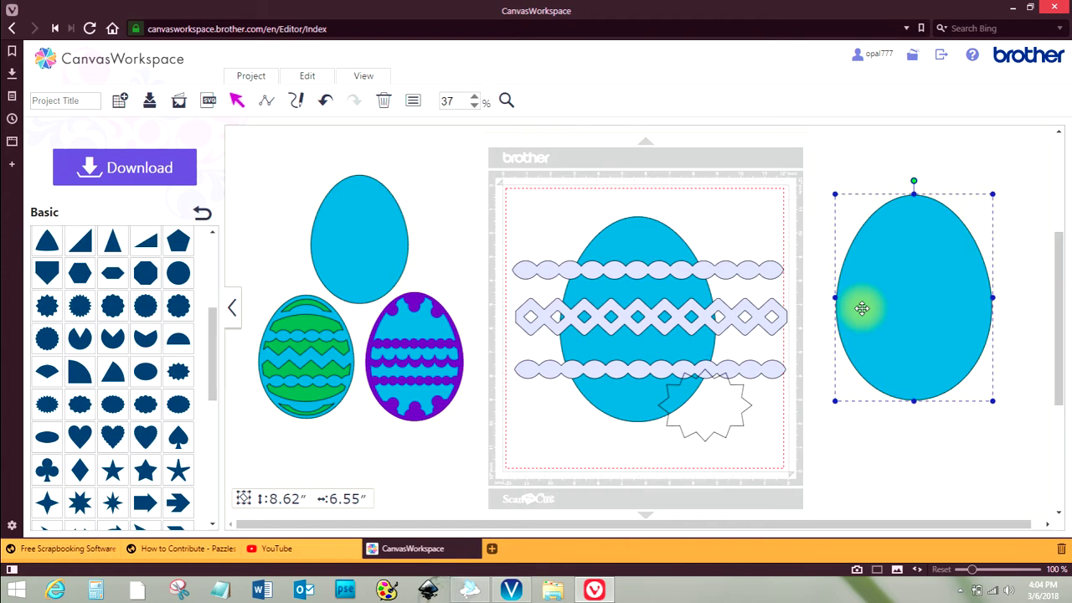
# Duplicate the large right blue egg, placing the copy at upper left
pyautogui.rightClick(863, 308)
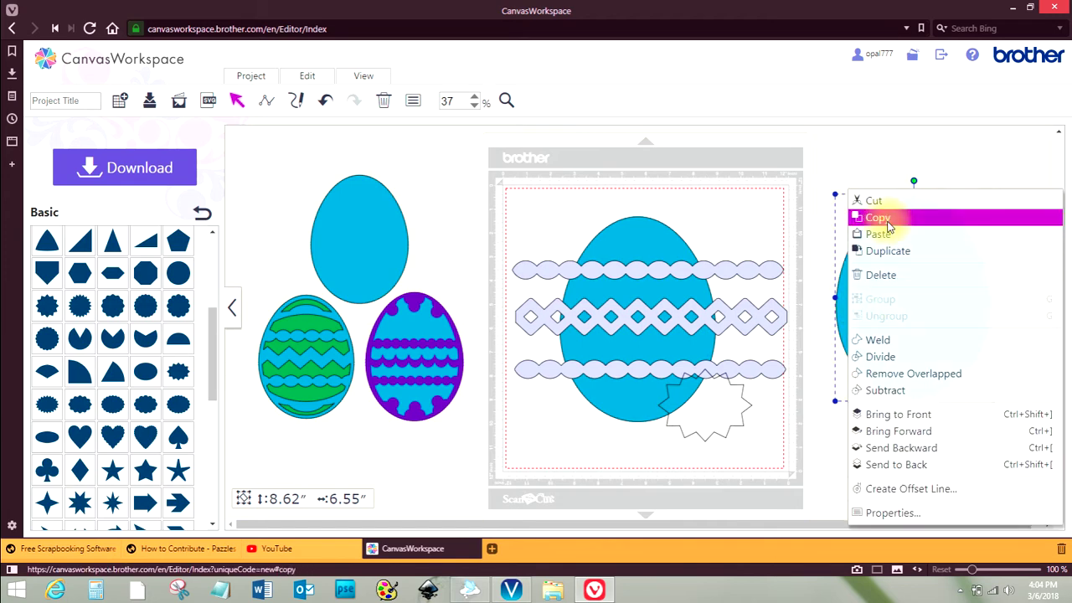
pyautogui.click(887, 215)
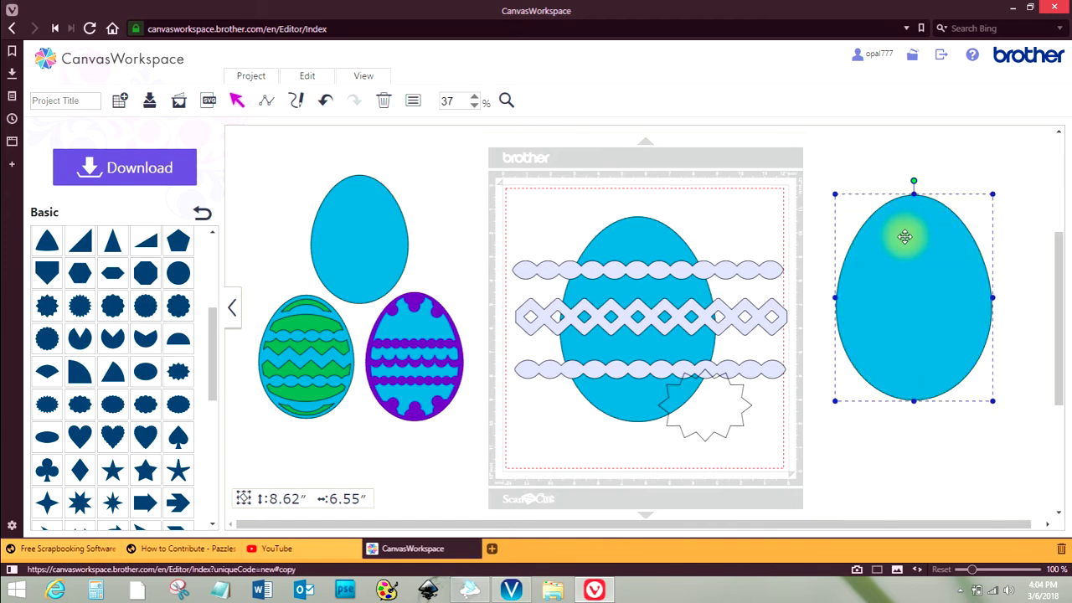
pyautogui.rightClick(842, 182)
pyautogui.click(867, 222)
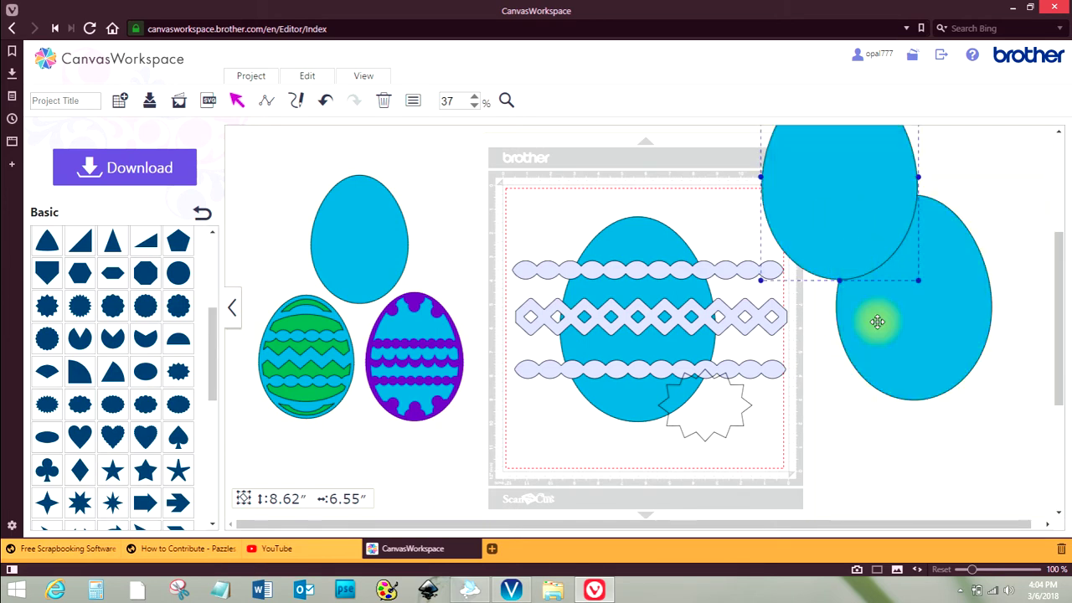
pyautogui.moveTo(890, 331); pyautogui.dragTo(439, 209)
pyautogui.moveTo(816, 198); pyautogui.dragTo(895, 316)
# Move the starburst onto the right egg's bottom edge and bring it to front
pyautogui.moveTo(721, 397); pyautogui.dragTo(913, 388)
pyautogui.click(912, 388)
pyautogui.rightClick(913, 388)
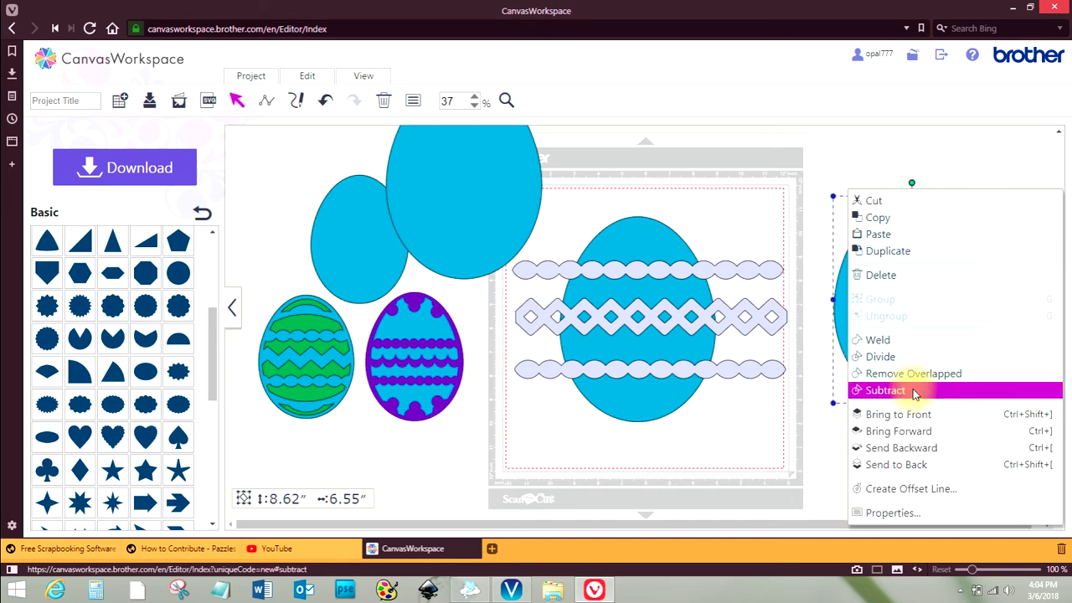
pyautogui.click(891, 430)
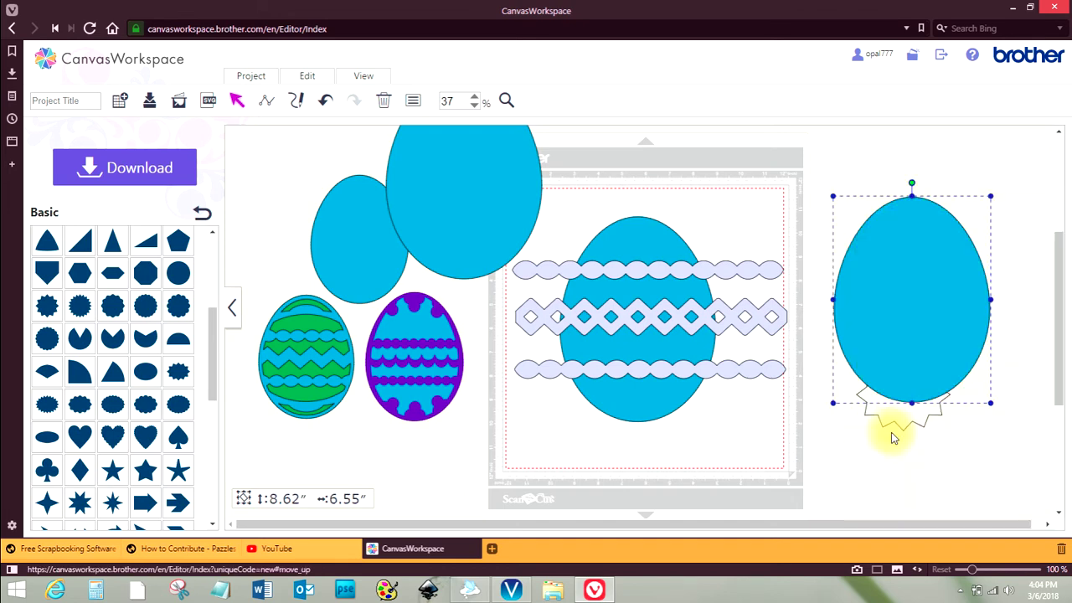
pyautogui.click(892, 418)
pyautogui.rightClick(891, 419)
pyautogui.click(914, 412)
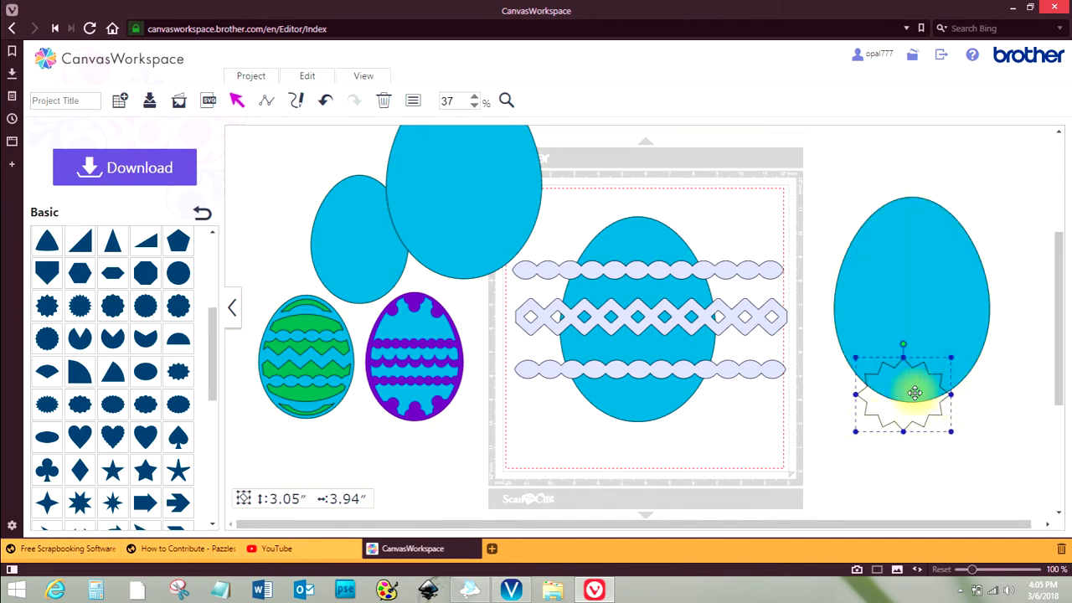
pyautogui.moveTo(914, 392); pyautogui.dragTo(921, 378)
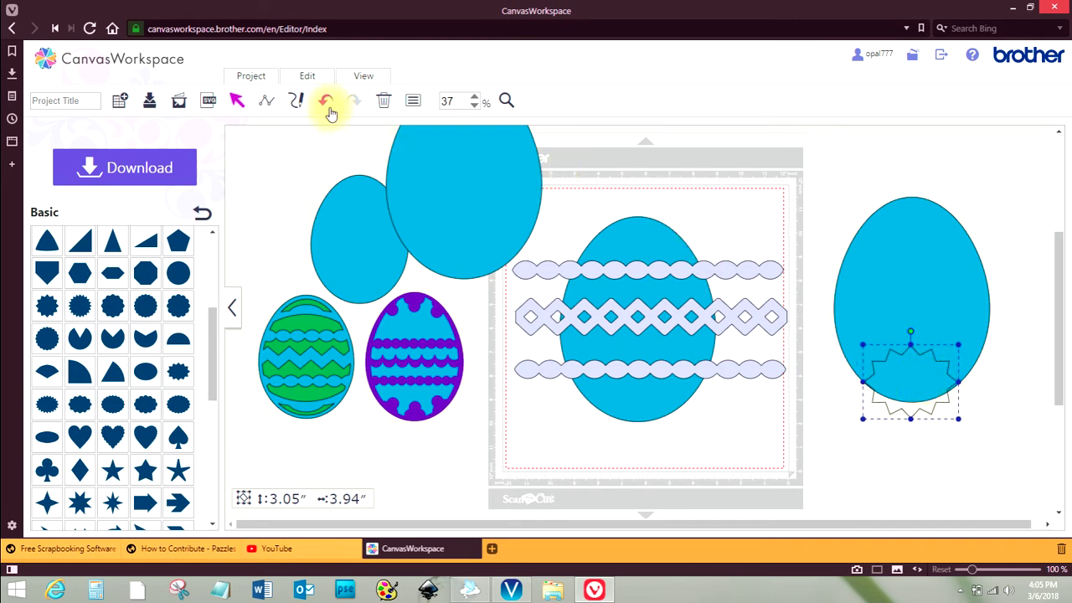
# Fill the starburst with white
pyautogui.click(410, 101)
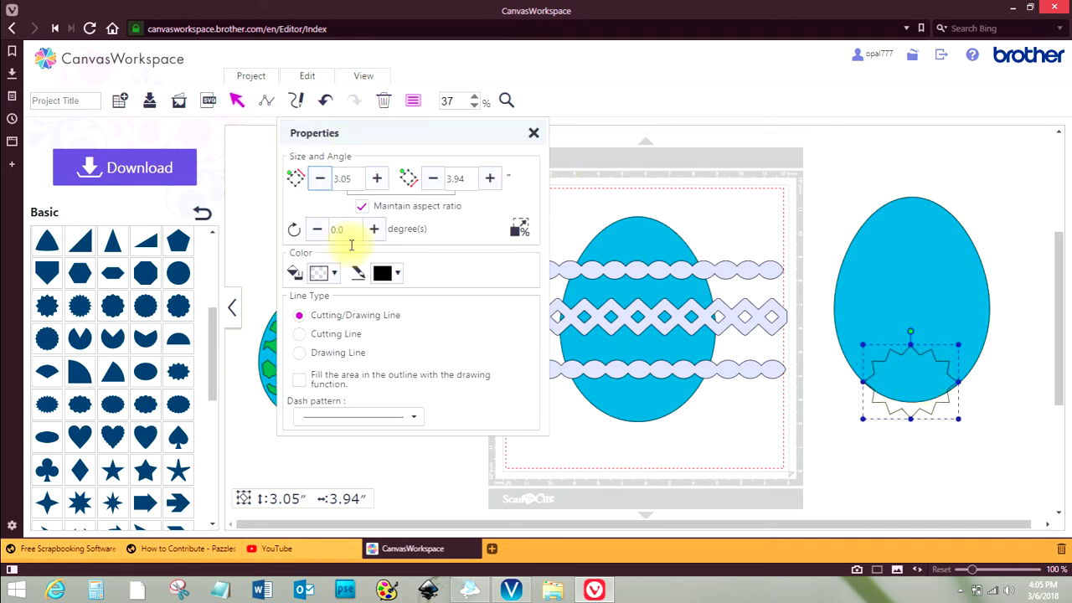
pyautogui.click(339, 273)
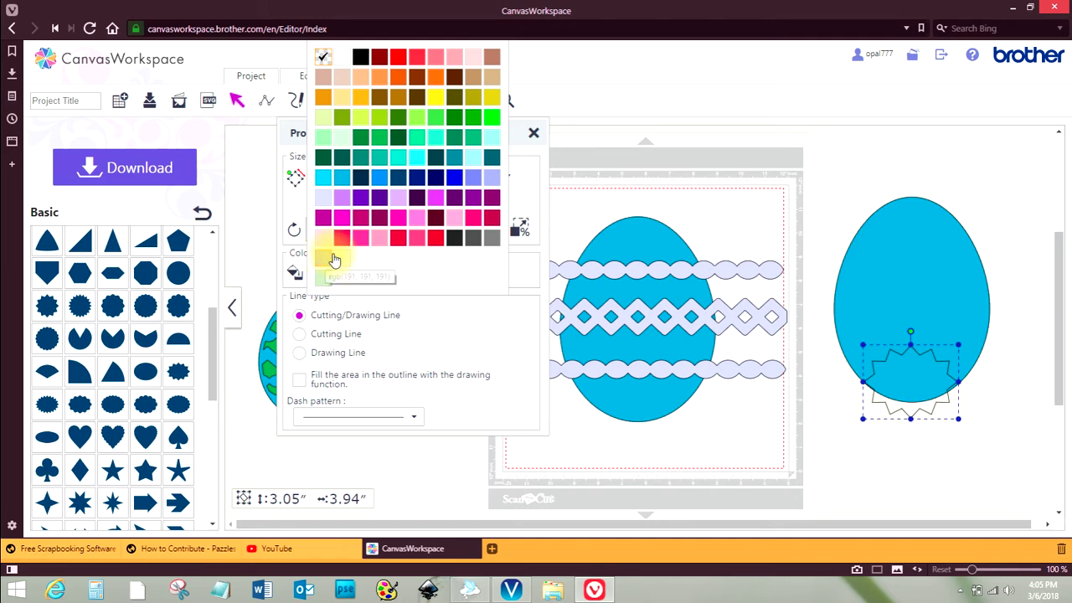
pyautogui.click(333, 258)
pyautogui.click(936, 476)
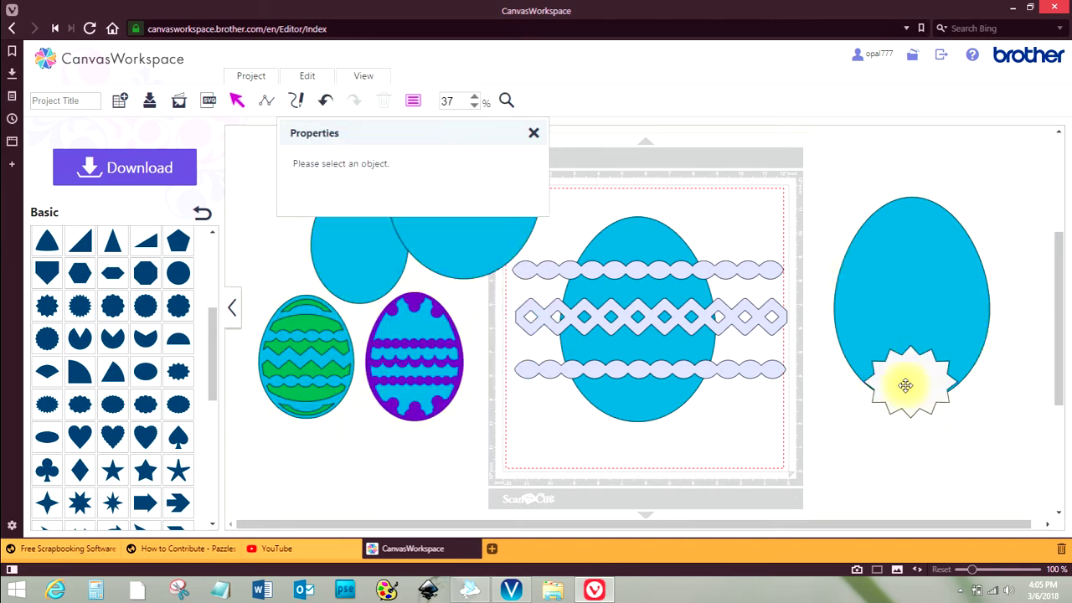
pyautogui.click(896, 371)
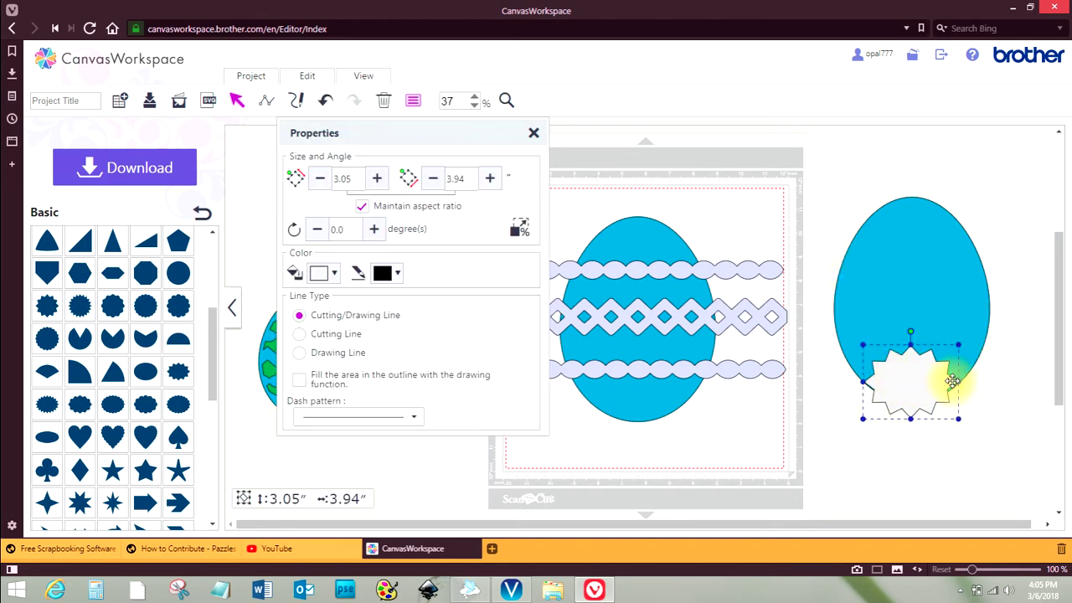
# Widen the starburst to 6.13″ and position it across the right egg's lower half
pyautogui.moveTo(959, 381); pyautogui.dragTo(981, 383)
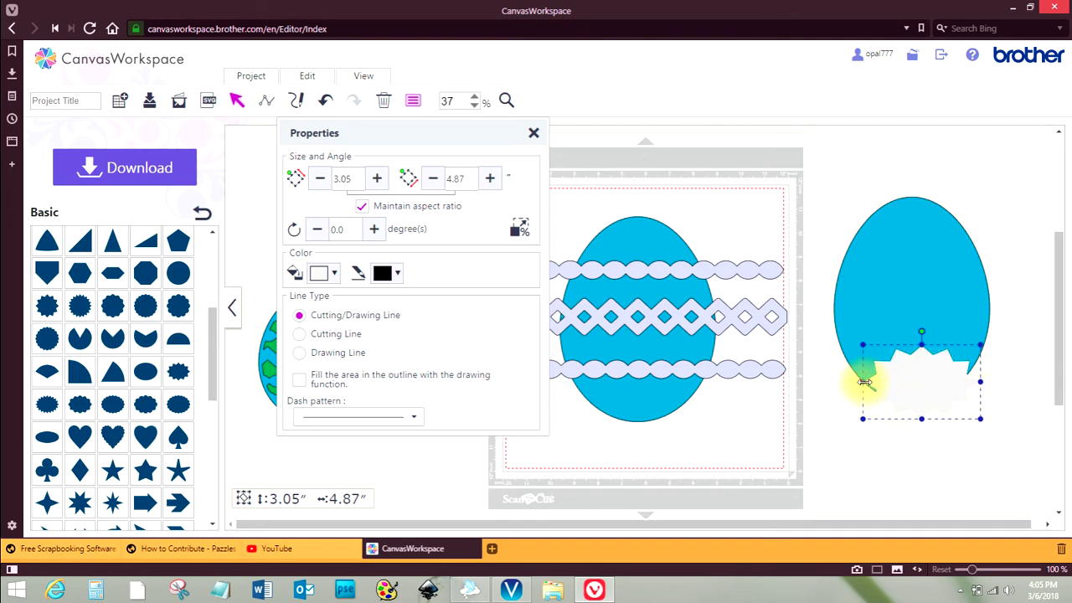
pyautogui.moveTo(864, 382); pyautogui.dragTo(851, 382)
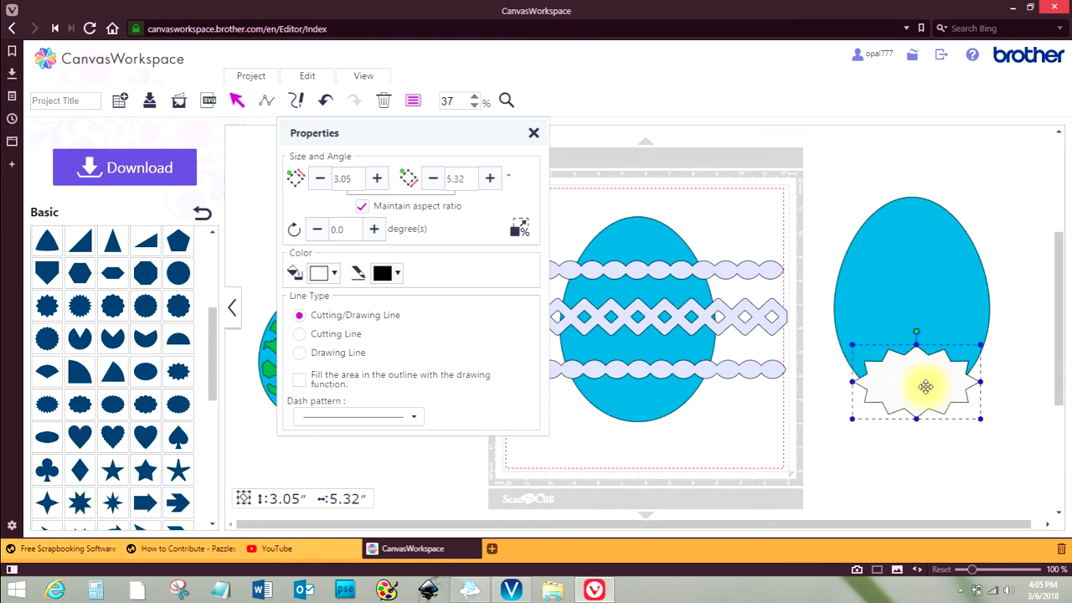
pyautogui.moveTo(925, 386); pyautogui.dragTo(920, 360)
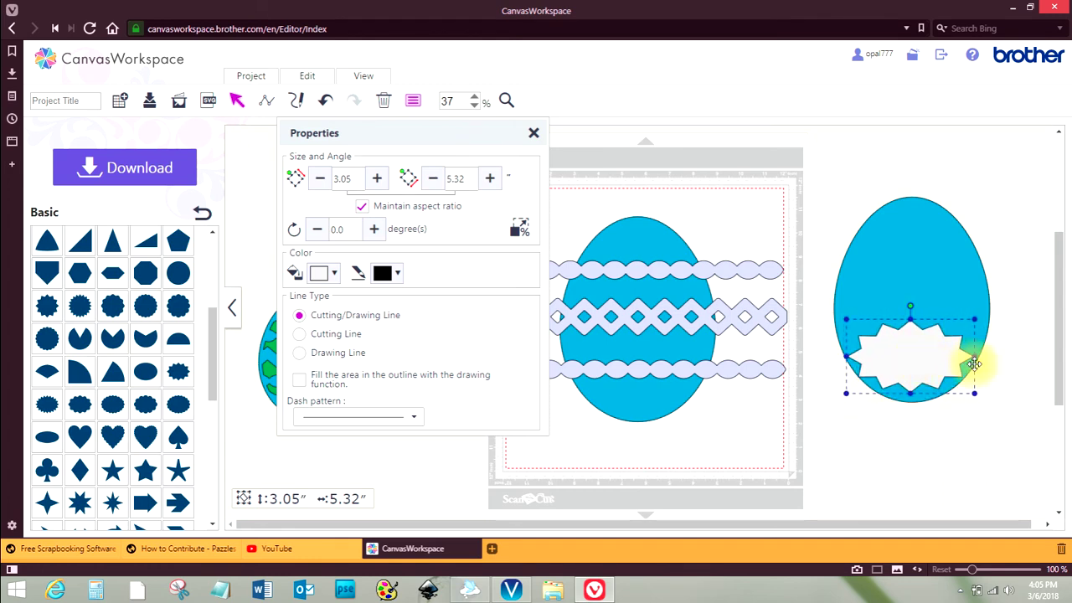
pyautogui.moveTo(973, 356); pyautogui.dragTo(989, 356)
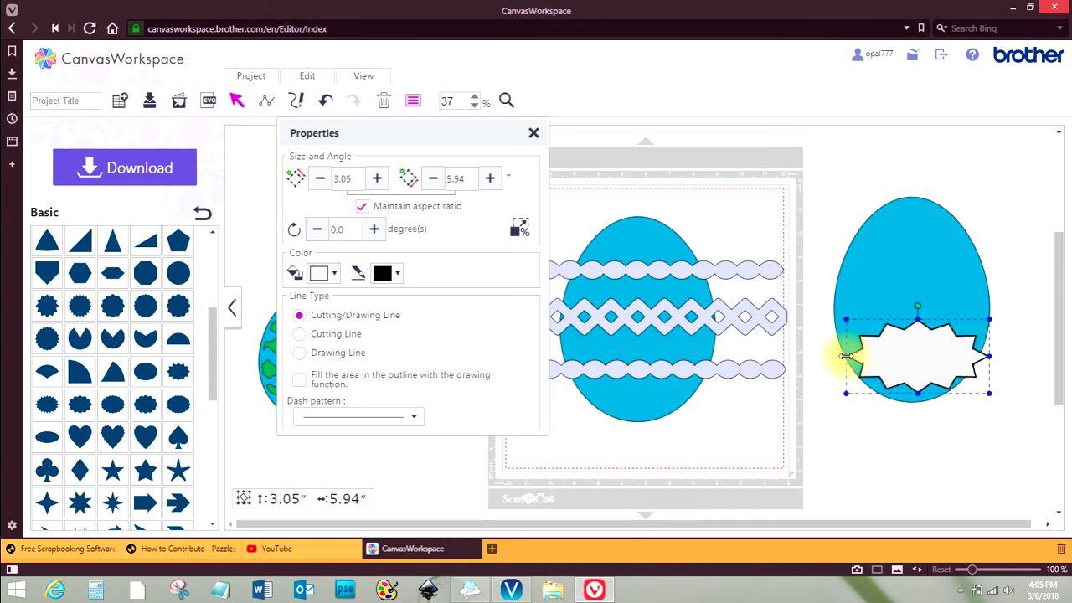
pyautogui.moveTo(846, 356); pyautogui.dragTo(840, 356)
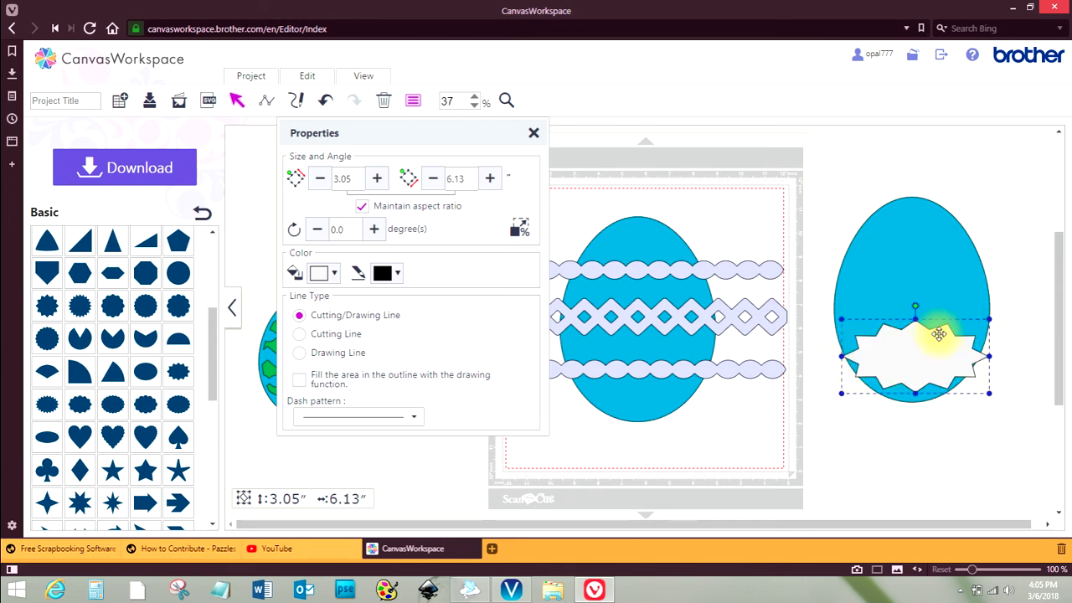
pyautogui.moveTo(946, 339); pyautogui.dragTo(940, 337)
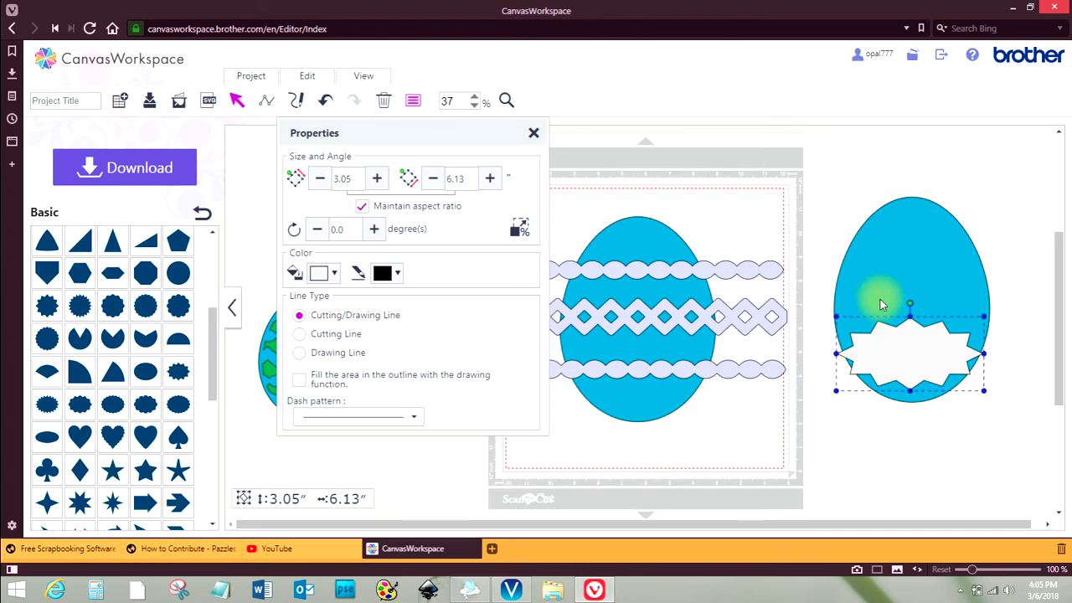
# Subtract the starburst from the right blue egg
pyautogui.keyDown('shift'); pyautogui.click(880, 299); pyautogui.keyUp('shift')
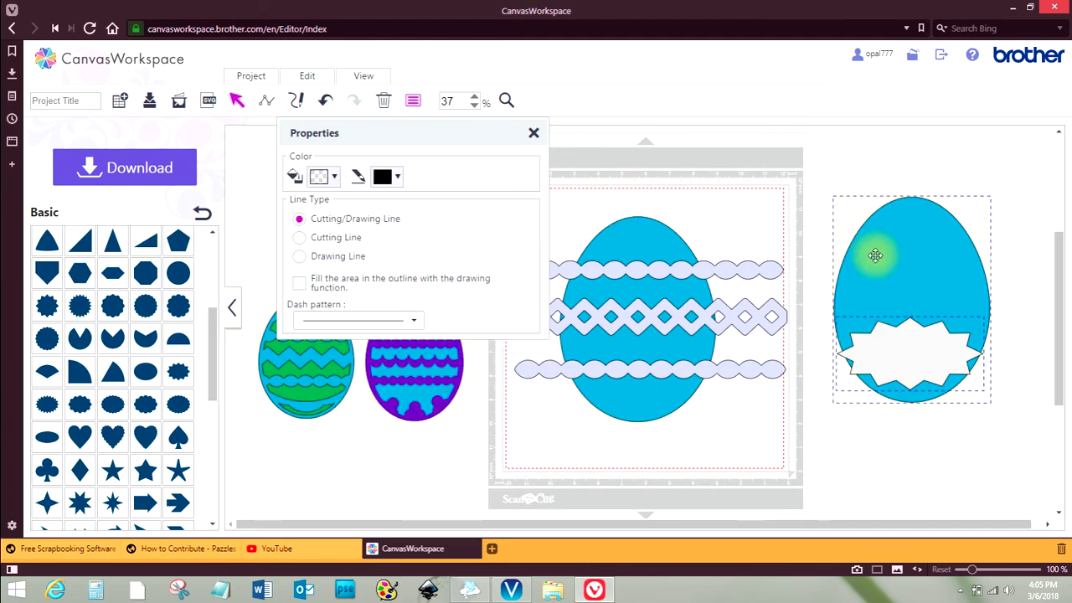
pyautogui.rightClick(876, 263)
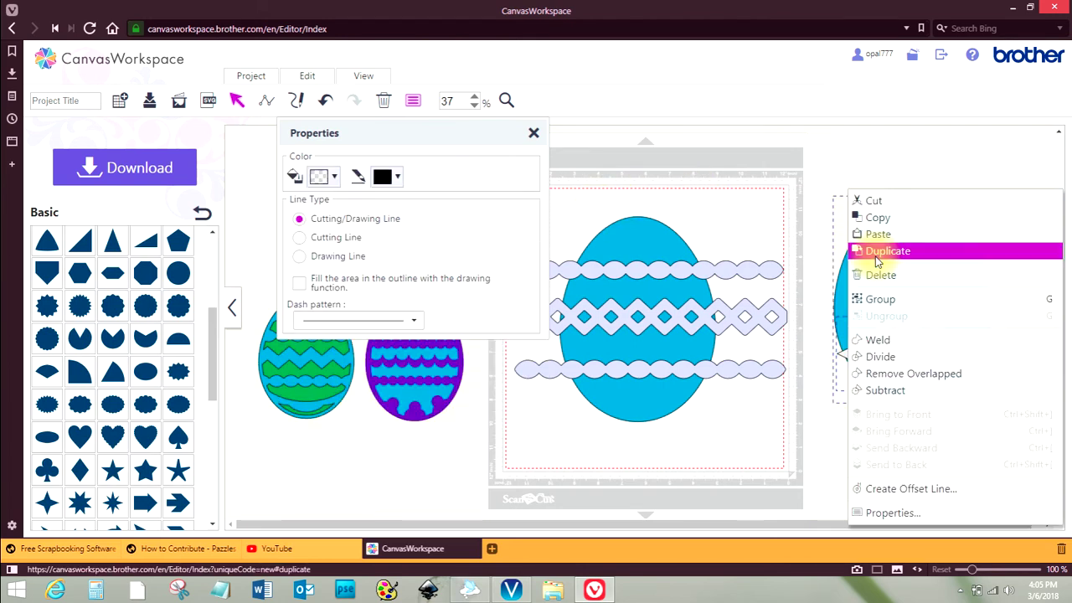
pyautogui.click(884, 390)
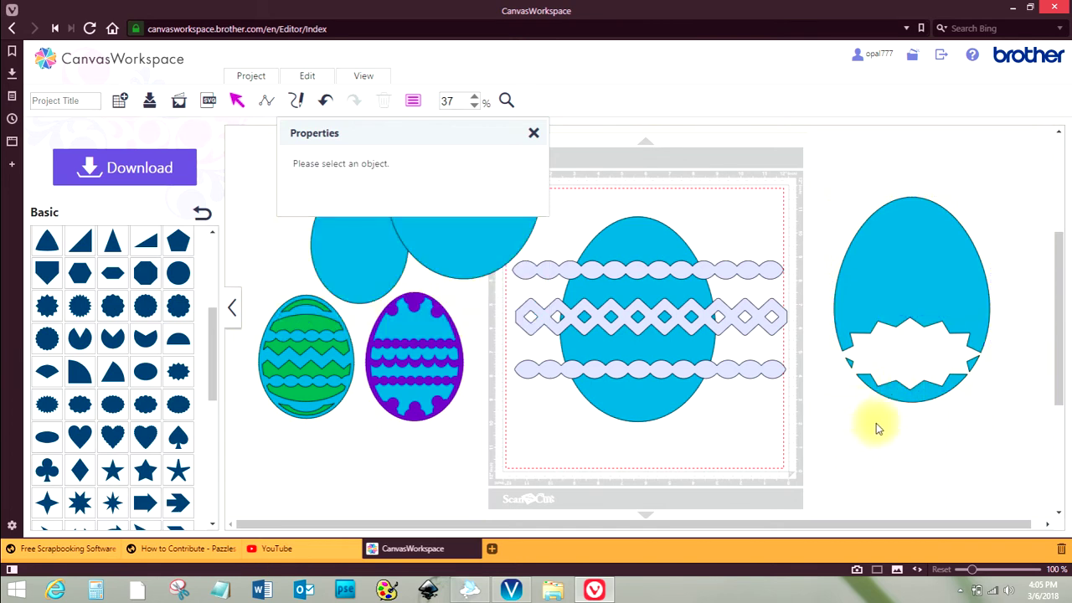
# Divide the cut egg into separate pieces and select the 1.19″ × 4.68″ zigzag bottom piece
pyautogui.click(906, 390)
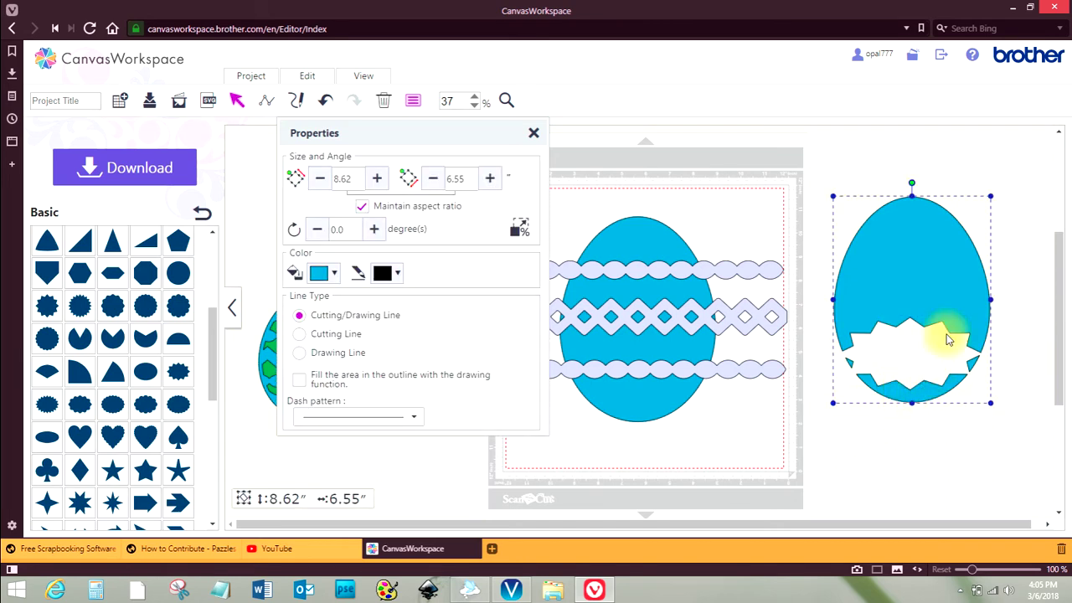
pyautogui.click(920, 308)
pyautogui.rightClick(920, 306)
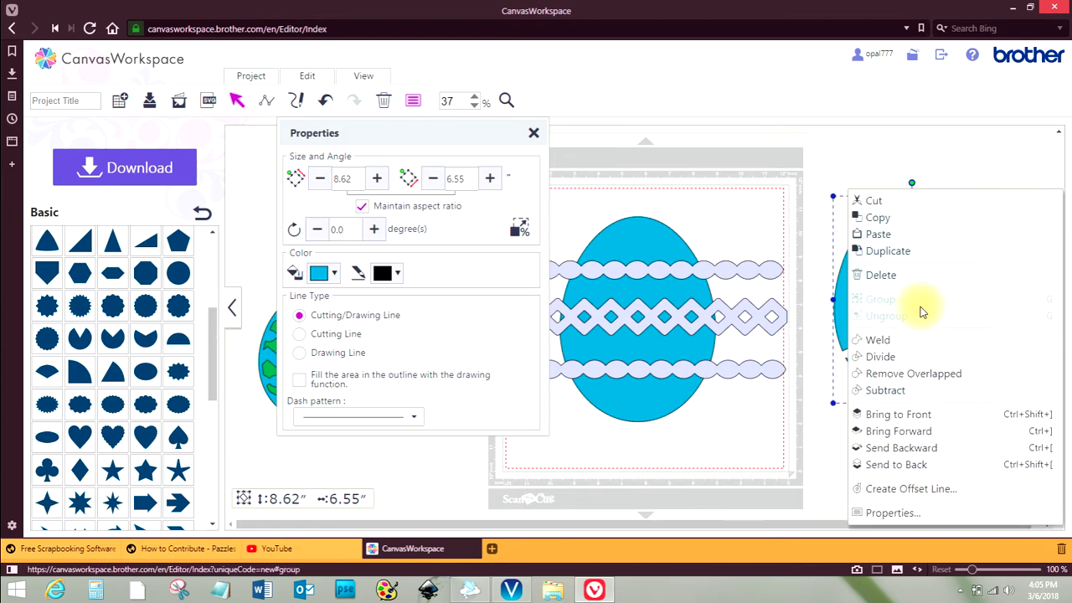
pyautogui.click(880, 359)
pyautogui.click(905, 391)
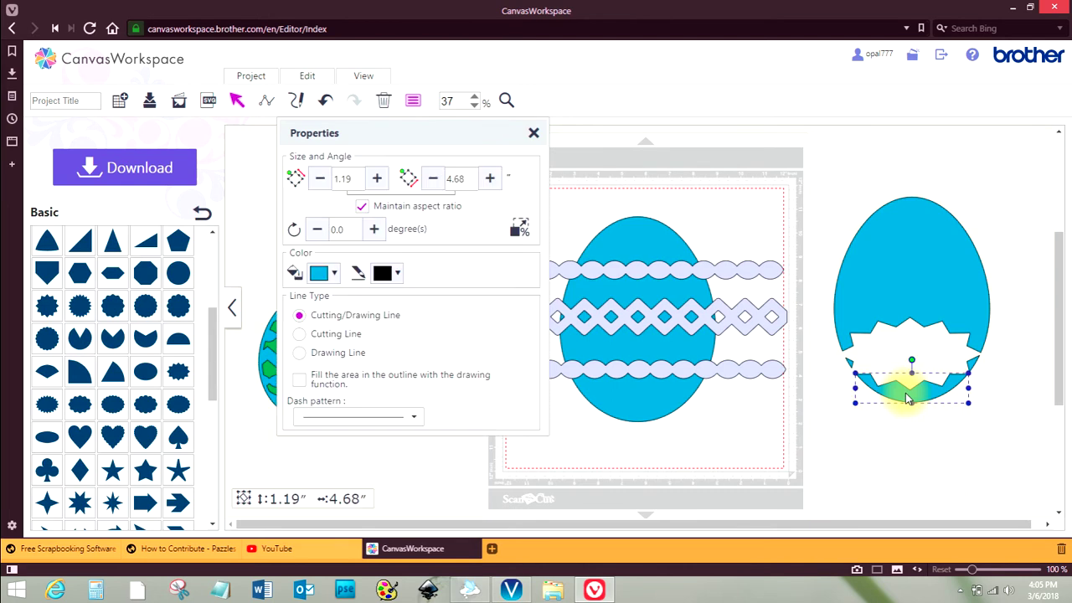
# Move the zigzag piece to the mat egg's base, fill it pale green, and nudge it right
pyautogui.moveTo(907, 396); pyautogui.dragTo(631, 413)
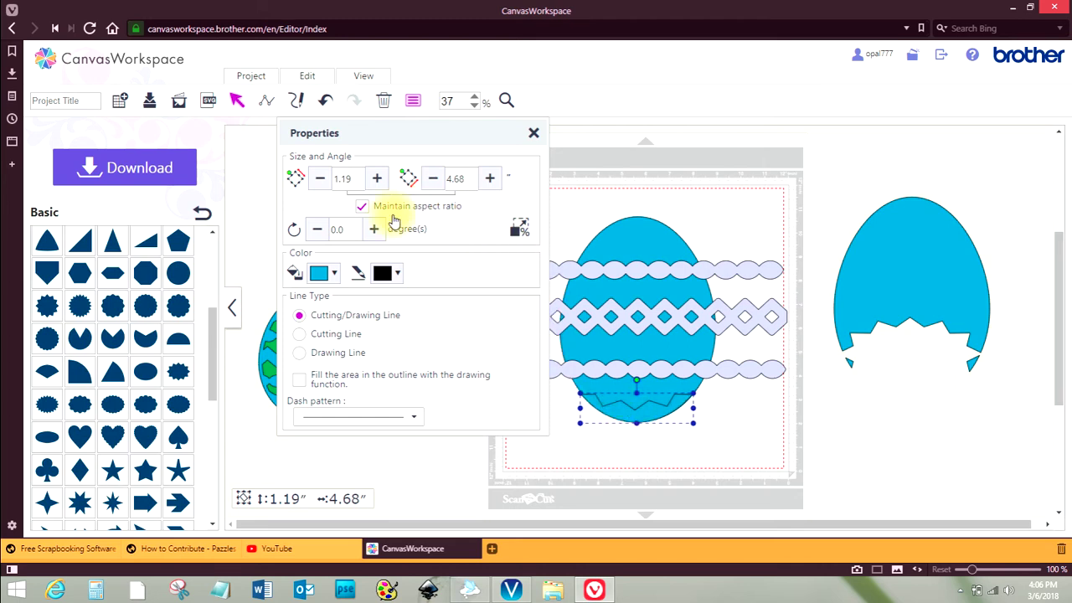
pyautogui.click(331, 273)
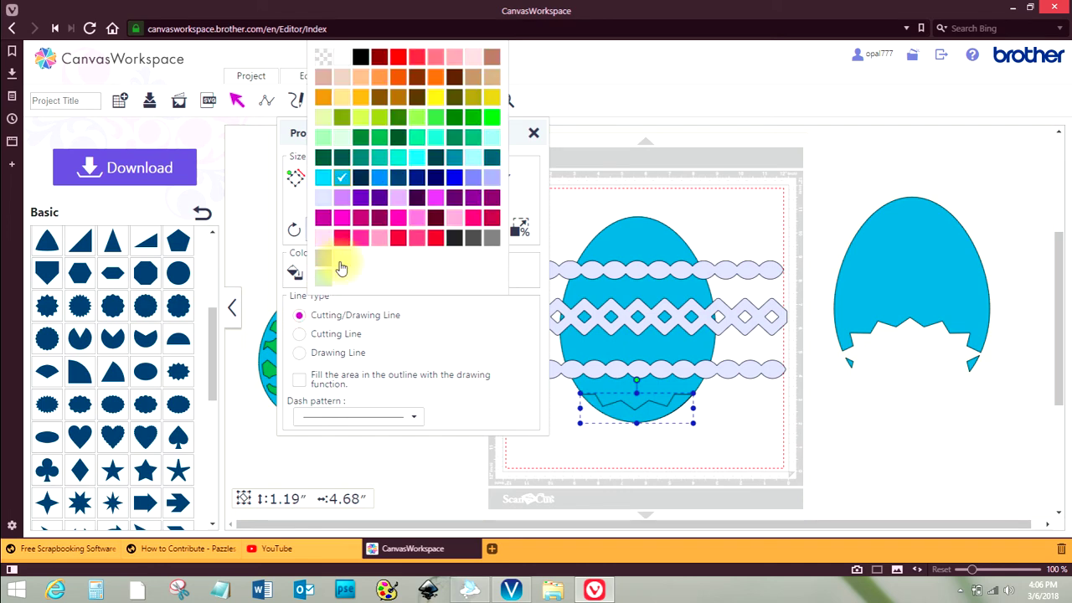
pyautogui.click(324, 274)
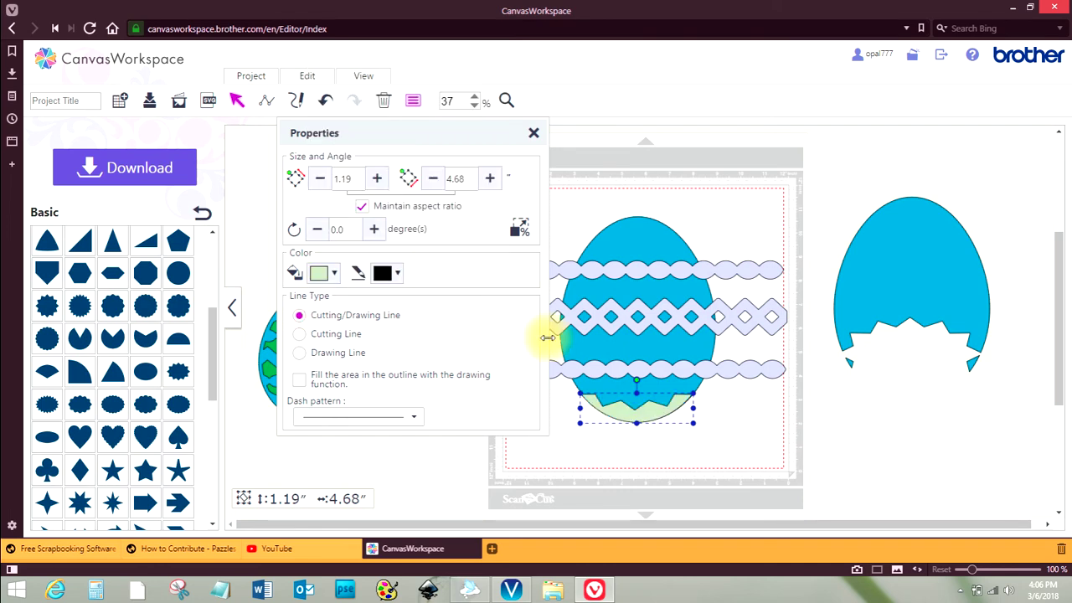
pyautogui.click(773, 423)
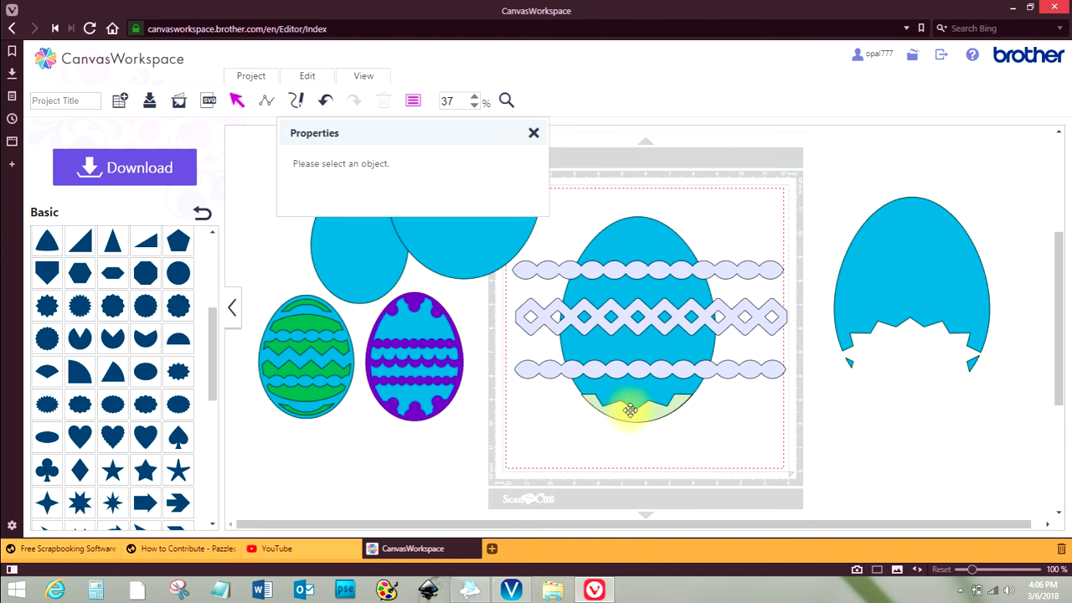
pyautogui.click(633, 409)
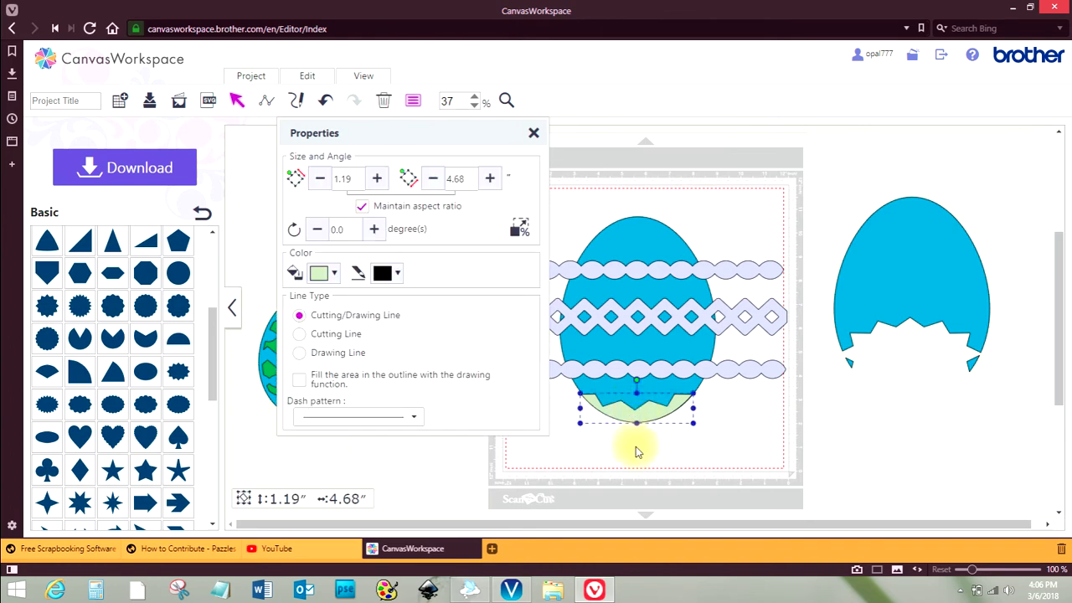
pyautogui.press('Right')
# Place a starburst seal over the right egg's upper part and resize it to 2.71″ × 5.29″
pyautogui.click(897, 415)
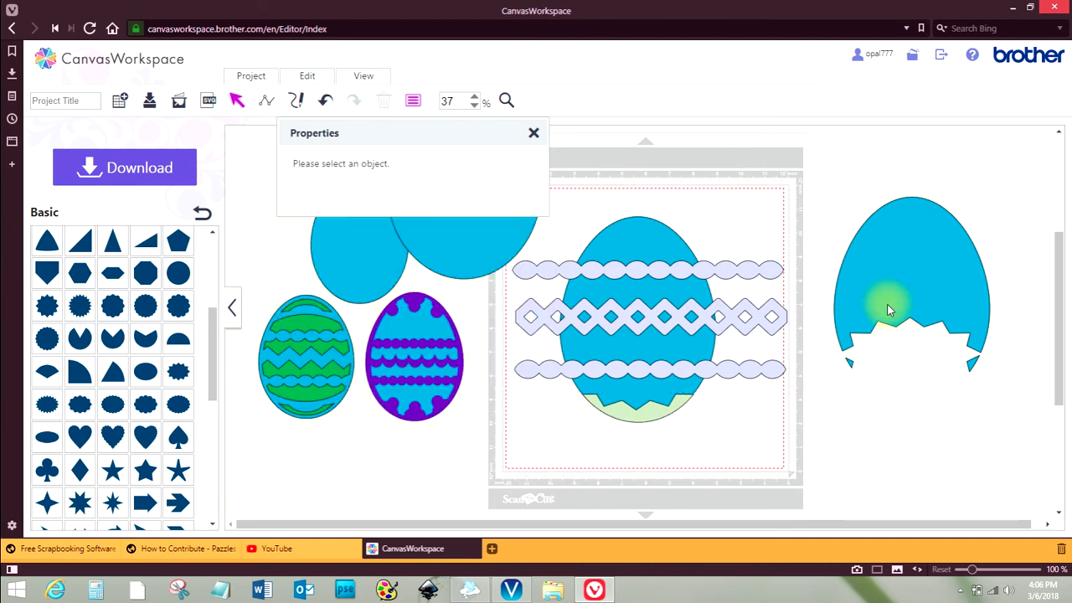
pyautogui.doubleClick(906, 245)
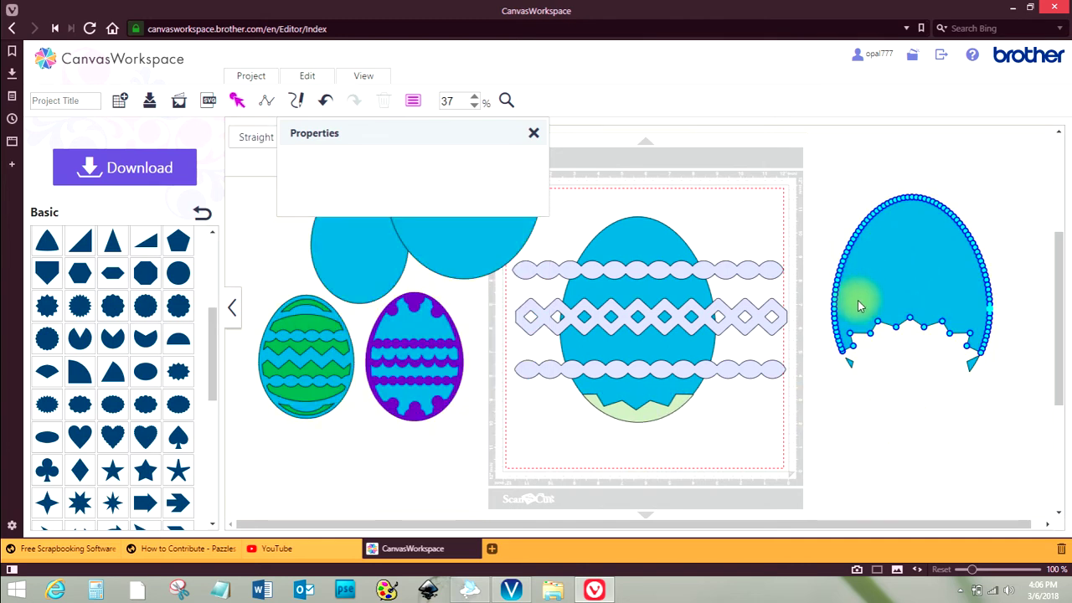
pyautogui.click(862, 409)
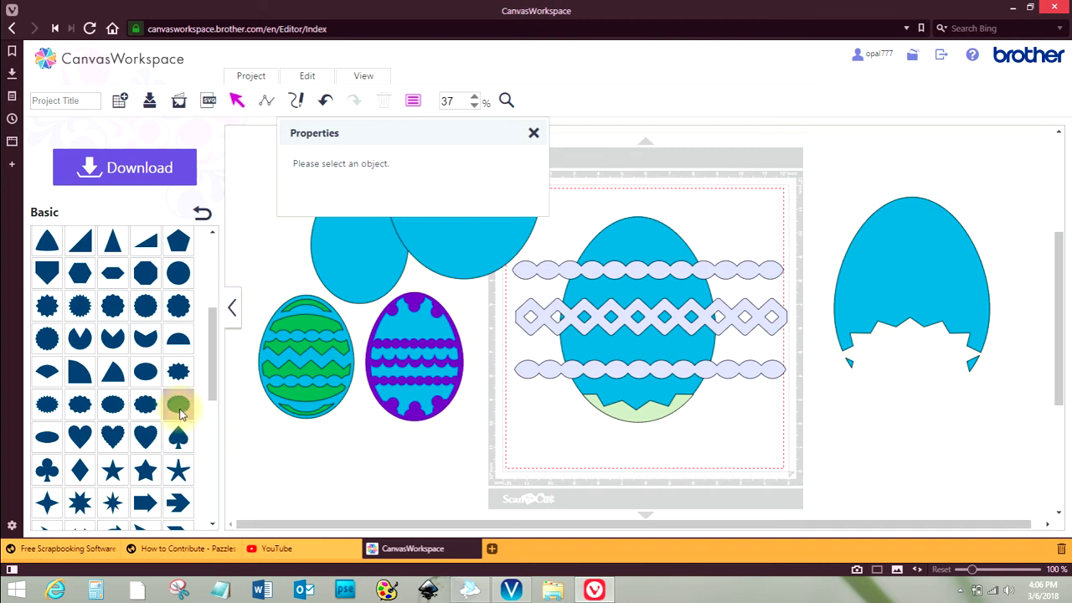
pyautogui.moveTo(177, 371); pyautogui.dragTo(912, 228)
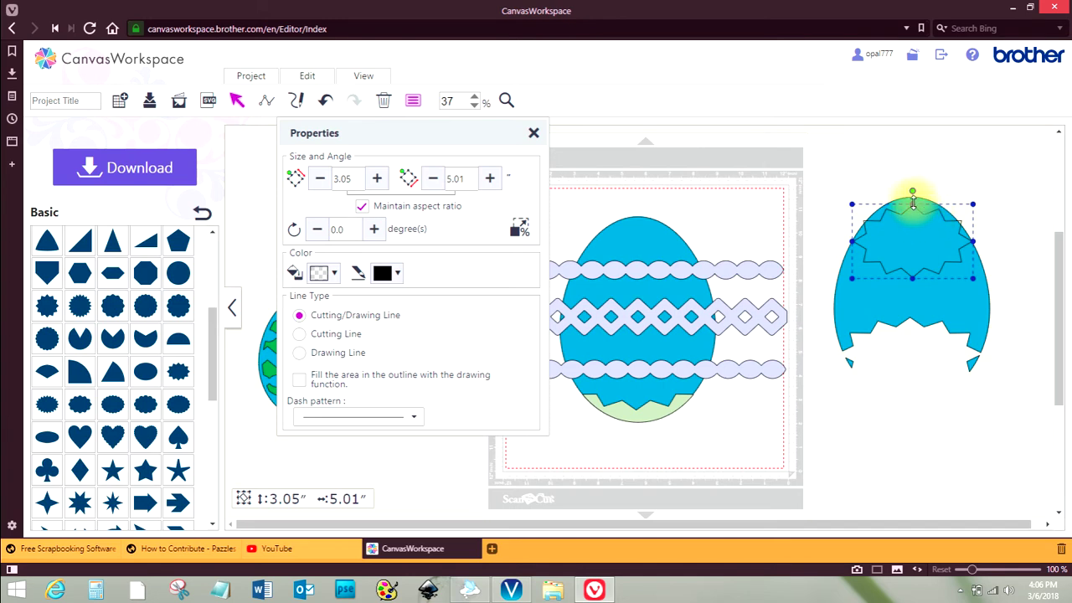
pyautogui.click(912, 198)
pyautogui.moveTo(913, 202); pyautogui.dragTo(913, 210)
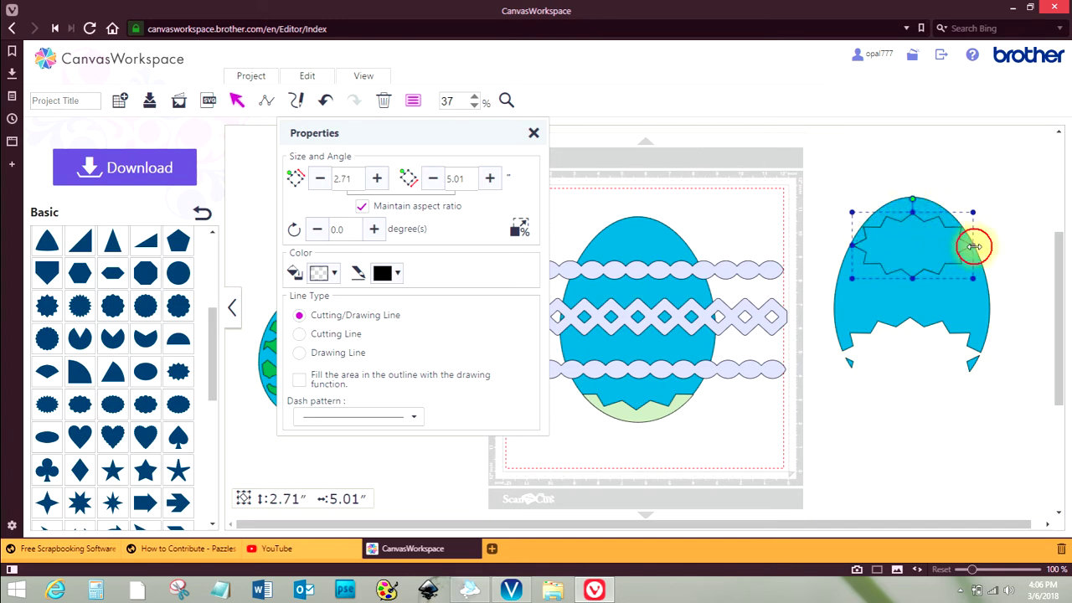
pyautogui.moveTo(973, 246); pyautogui.dragTo(926, 243)
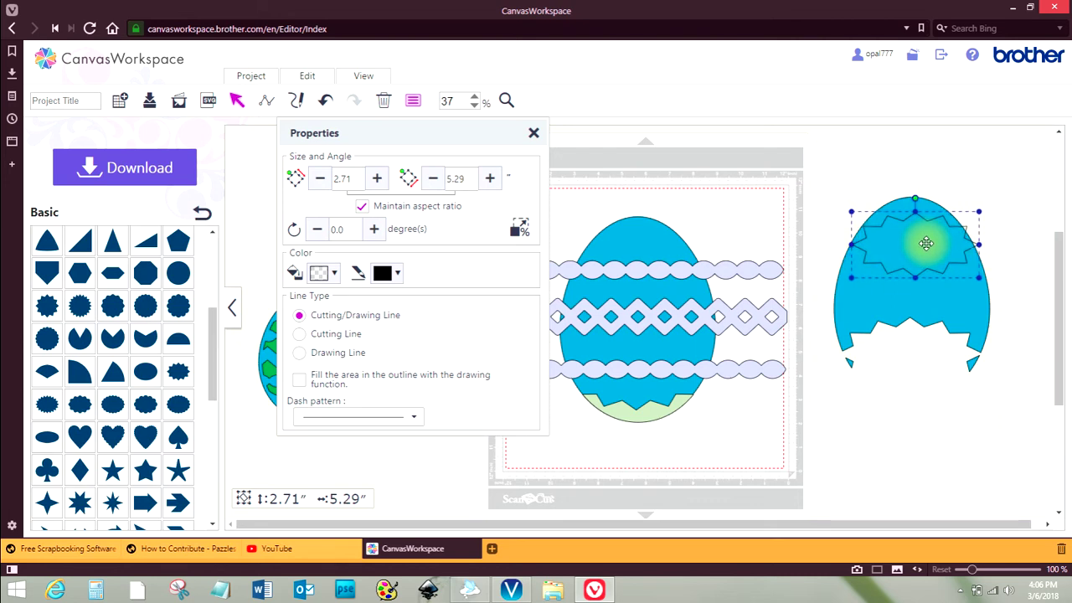
# Subtract the starburst from the egg, then undo an accidental move and the cut
pyautogui.keyDown('shift'); pyautogui.click(892, 294); pyautogui.keyUp('shift')
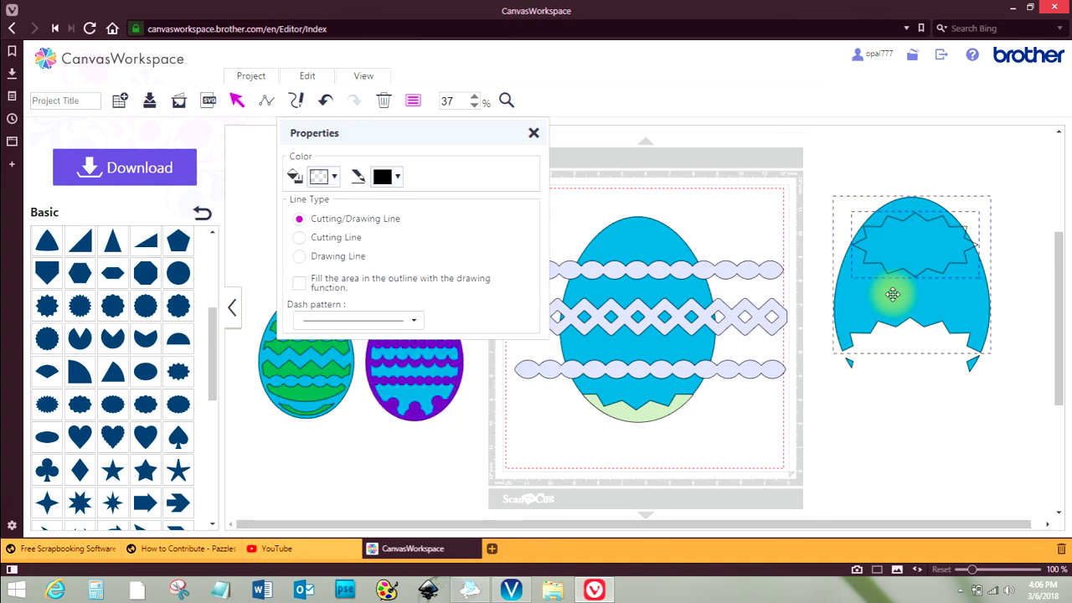
pyautogui.rightClick(892, 294)
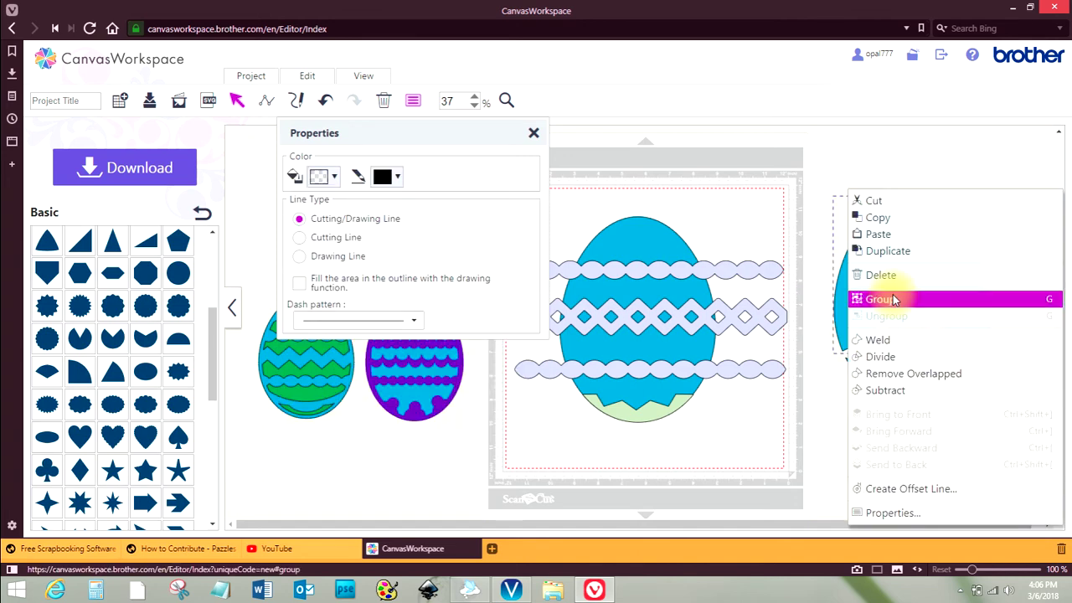
pyautogui.click(884, 389)
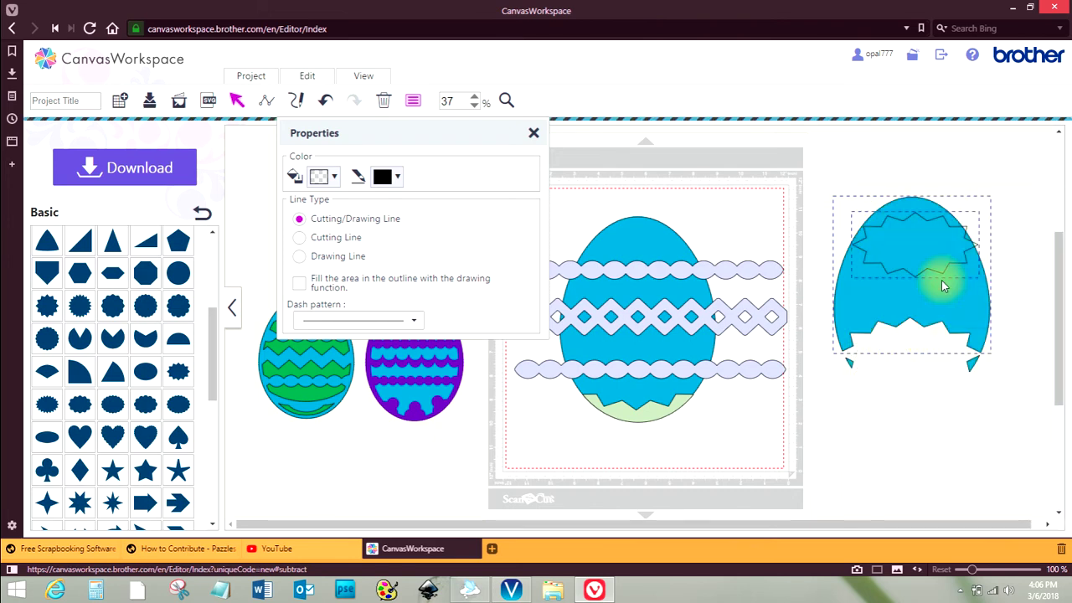
pyautogui.click(927, 205)
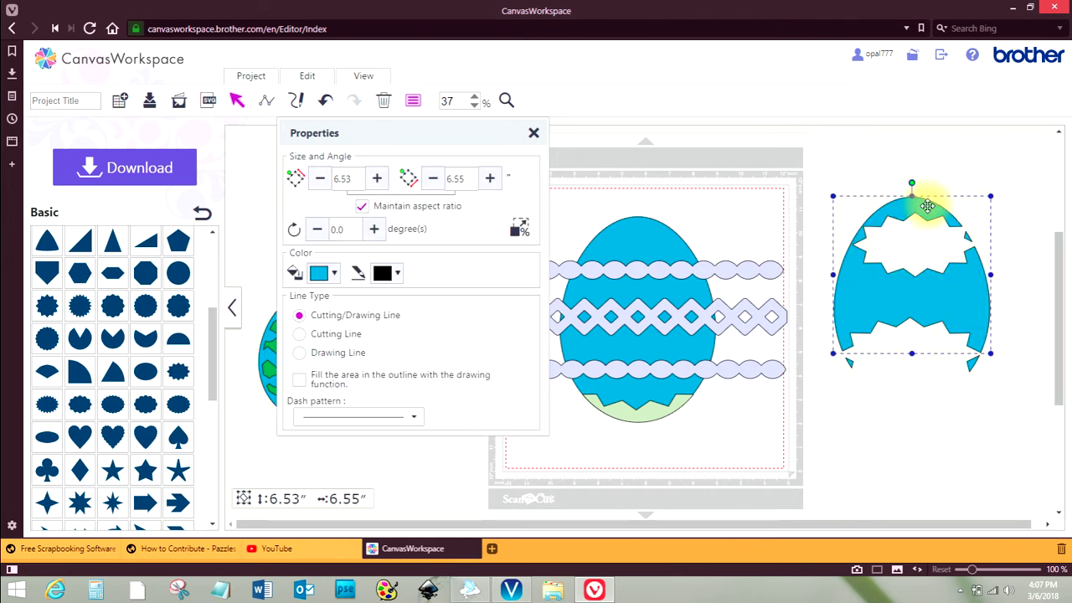
pyautogui.moveTo(927, 204)
pyautogui.mouseDown()
pyautogui.moveTo(916, 206)
pyautogui.moveTo(931, 205)
pyautogui.mouseUp()
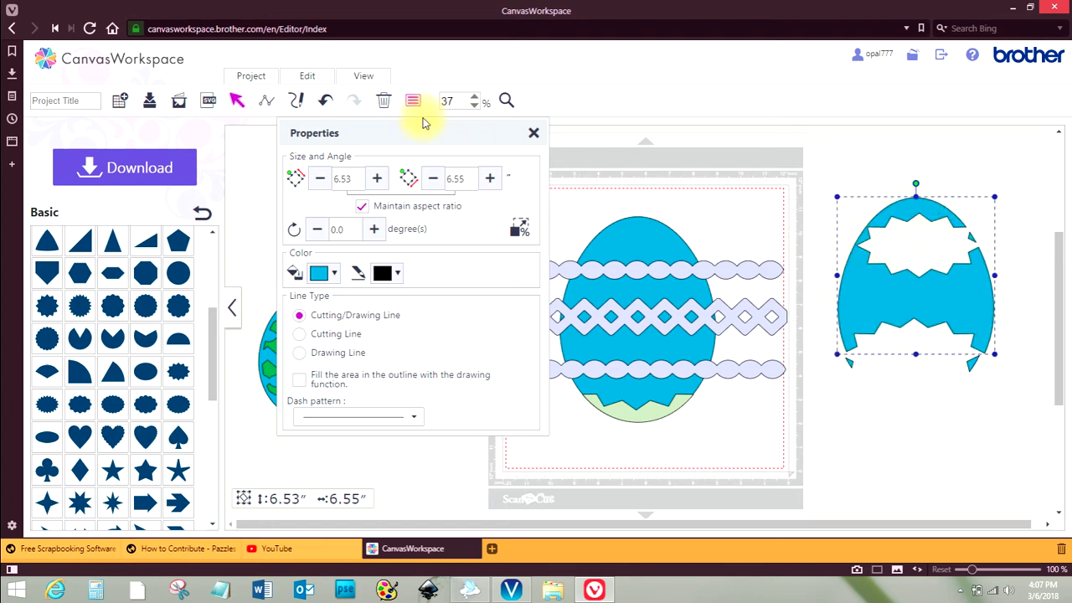
pyautogui.click(321, 109)
pyautogui.click(321, 108)
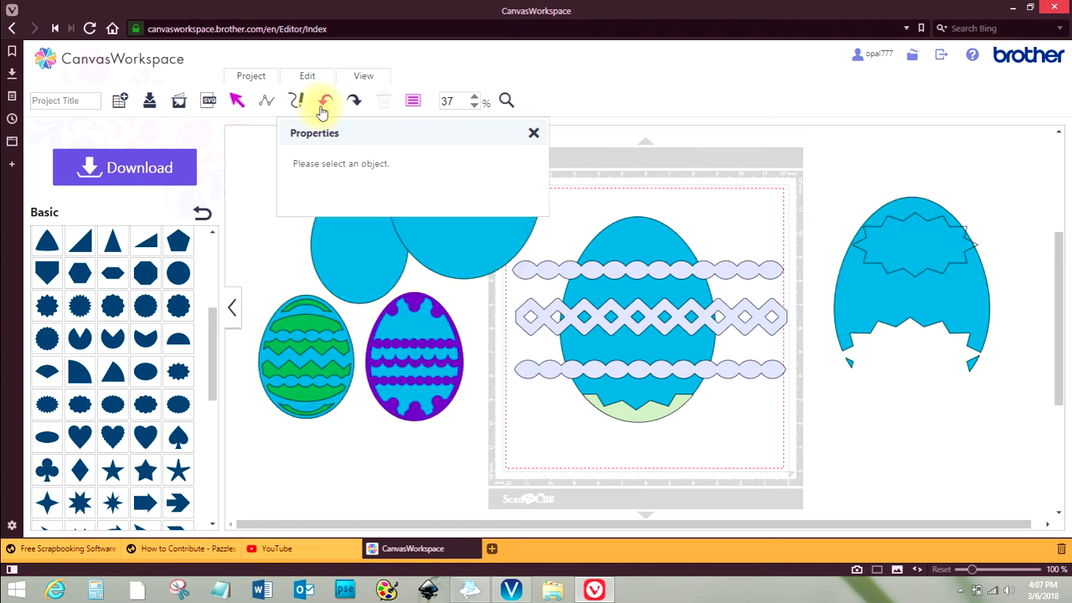
# Widen the starburst to 5.57 and subtract it from the egg, leaving a jagged hole
pyautogui.click(898, 232)
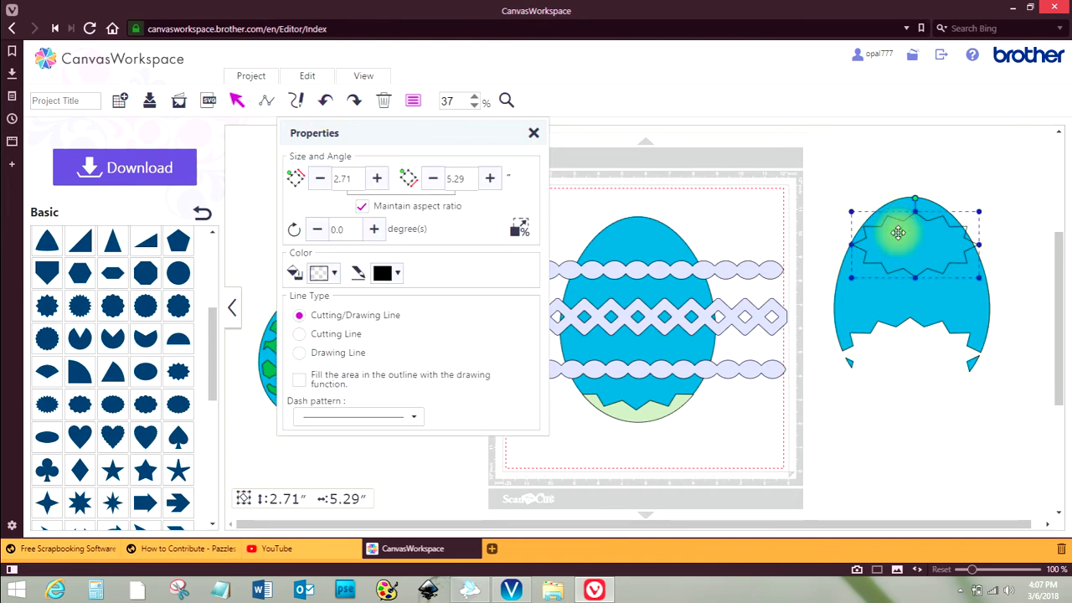
pyautogui.moveTo(850, 245); pyautogui.dragTo(843, 245)
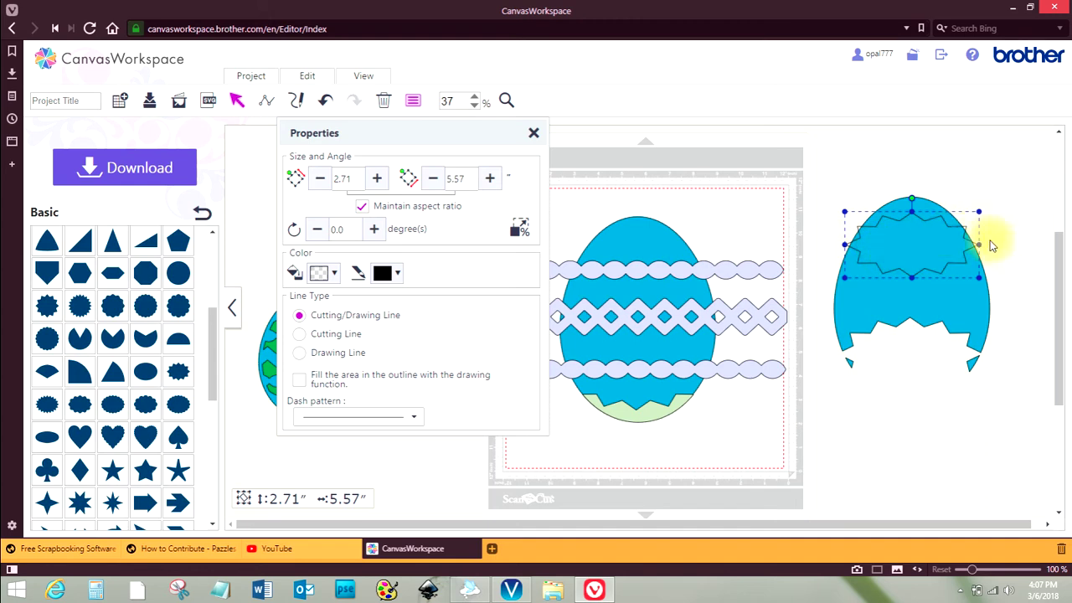
pyautogui.click(849, 301)
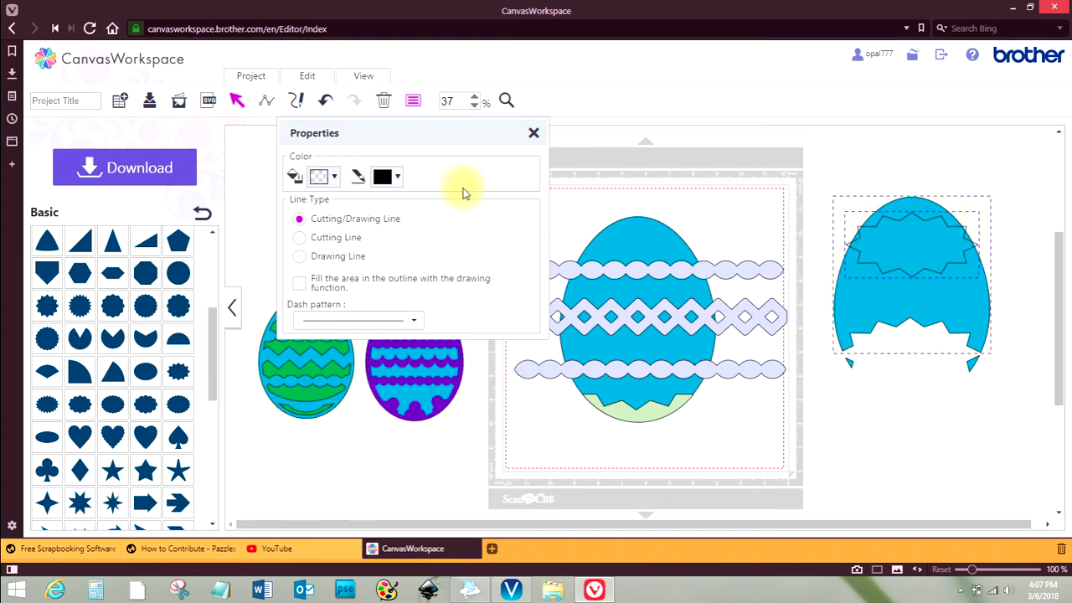
pyautogui.rightClick(869, 241)
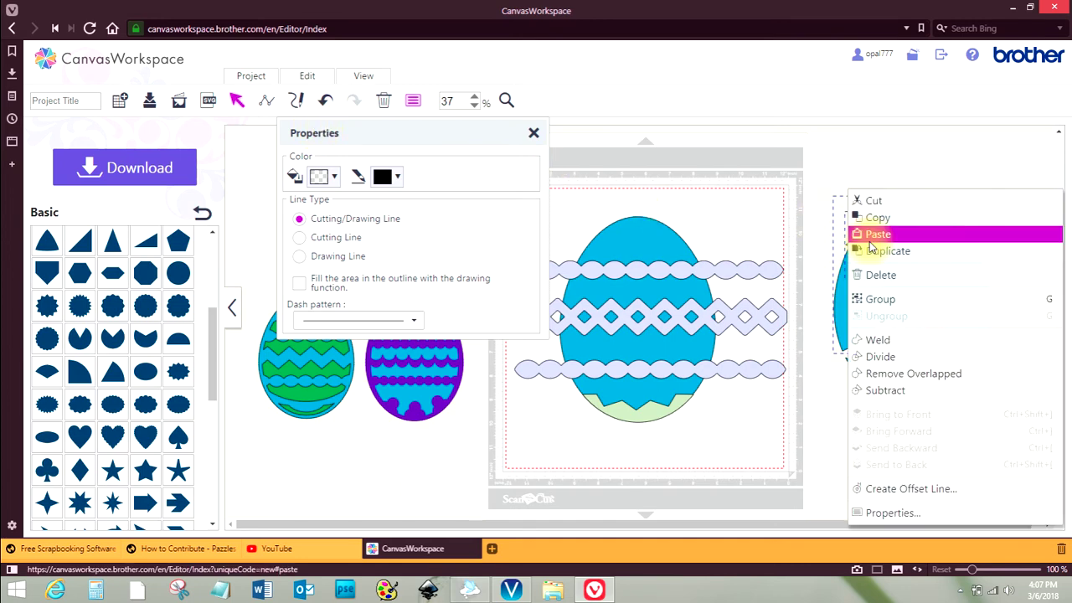
pyautogui.click(900, 391)
pyautogui.click(906, 162)
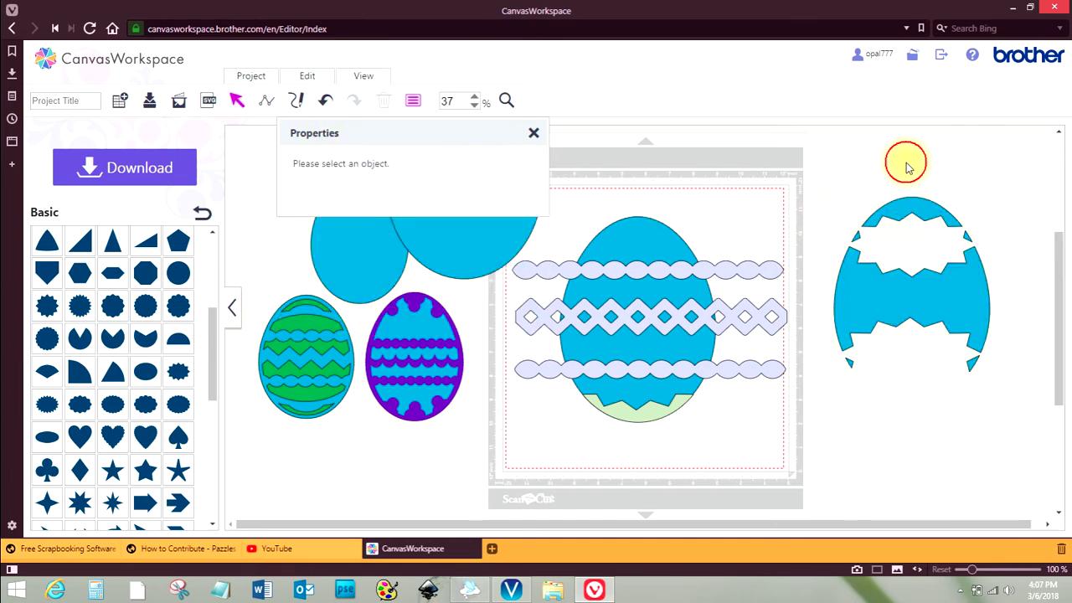
pyautogui.click(894, 208)
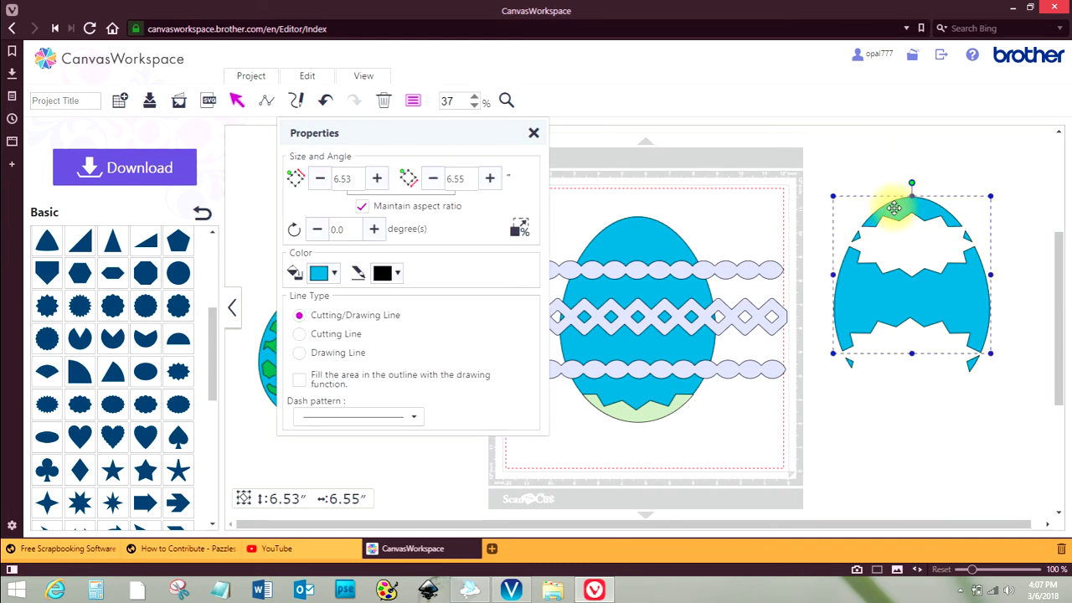
pyautogui.rightClick(901, 203)
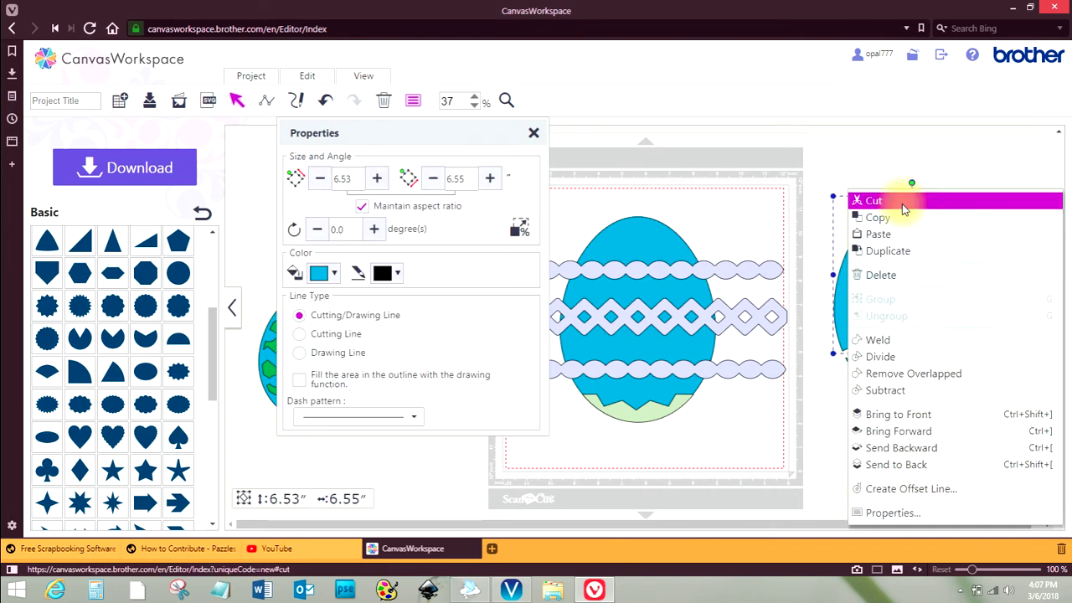
# Divide the cracked egg and move its jagged top piece onto the mat egg's top
pyautogui.click(879, 357)
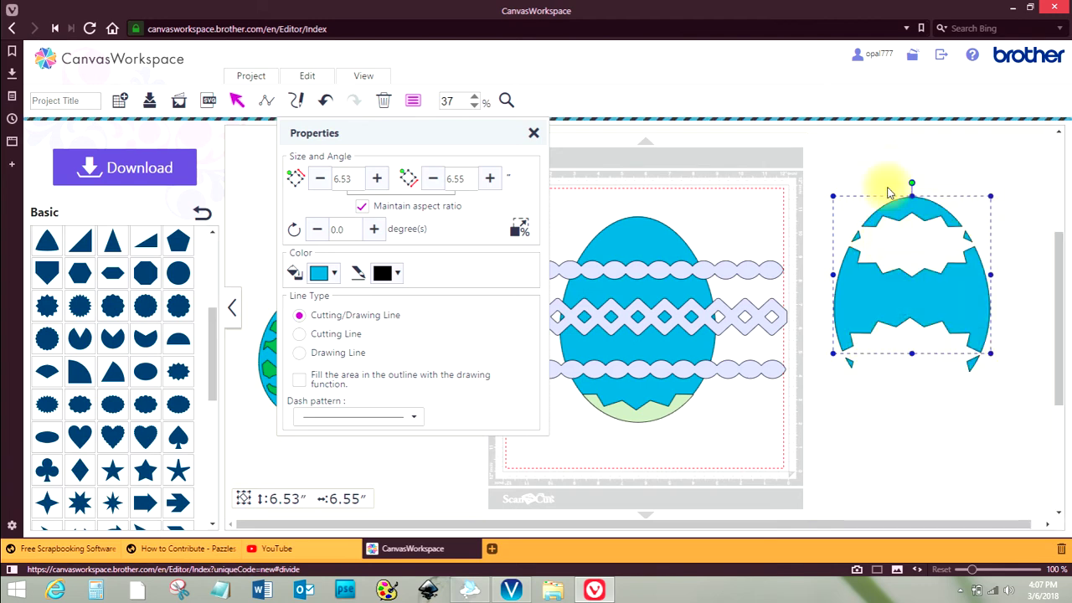
pyautogui.click(885, 171)
pyautogui.click(905, 210)
pyautogui.moveTo(906, 209); pyautogui.dragTo(641, 236)
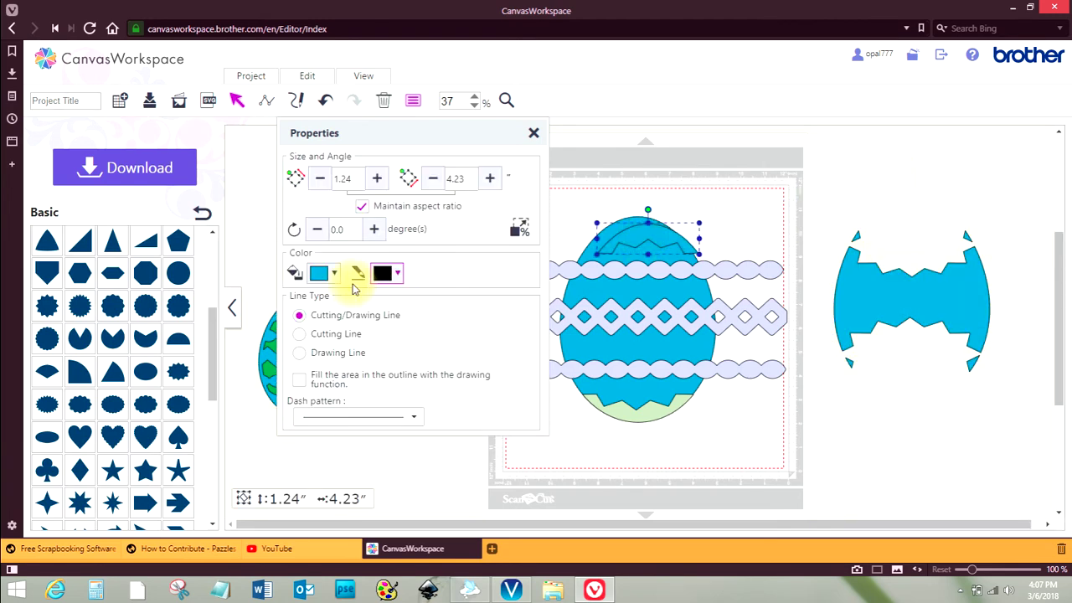
# Fill the top piece light grey and nudge it into place atop the egg
pyautogui.click(326, 272)
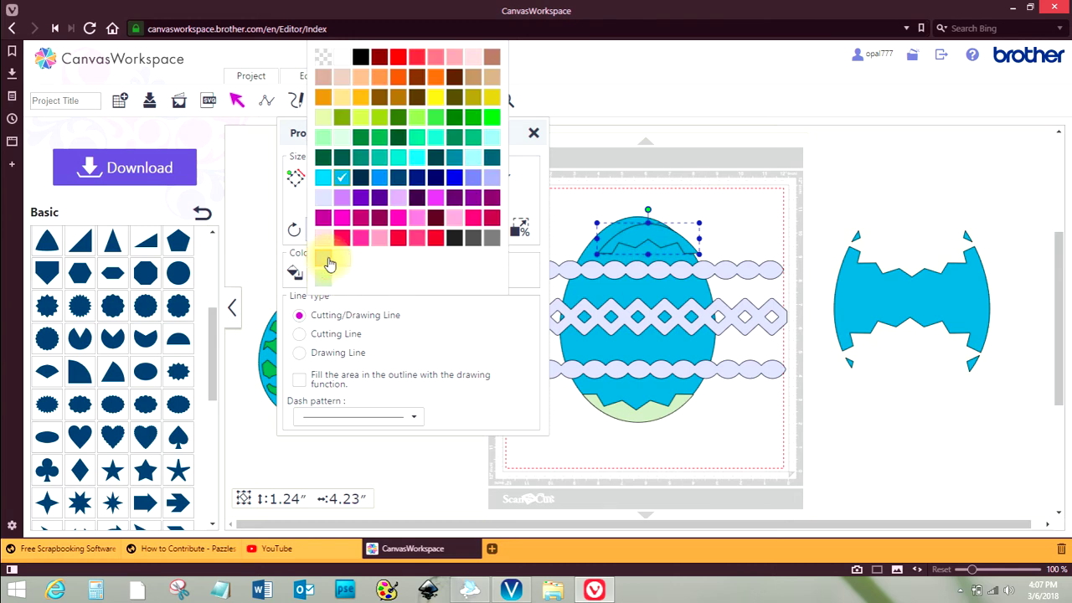
pyautogui.click(327, 261)
pyautogui.click(722, 206)
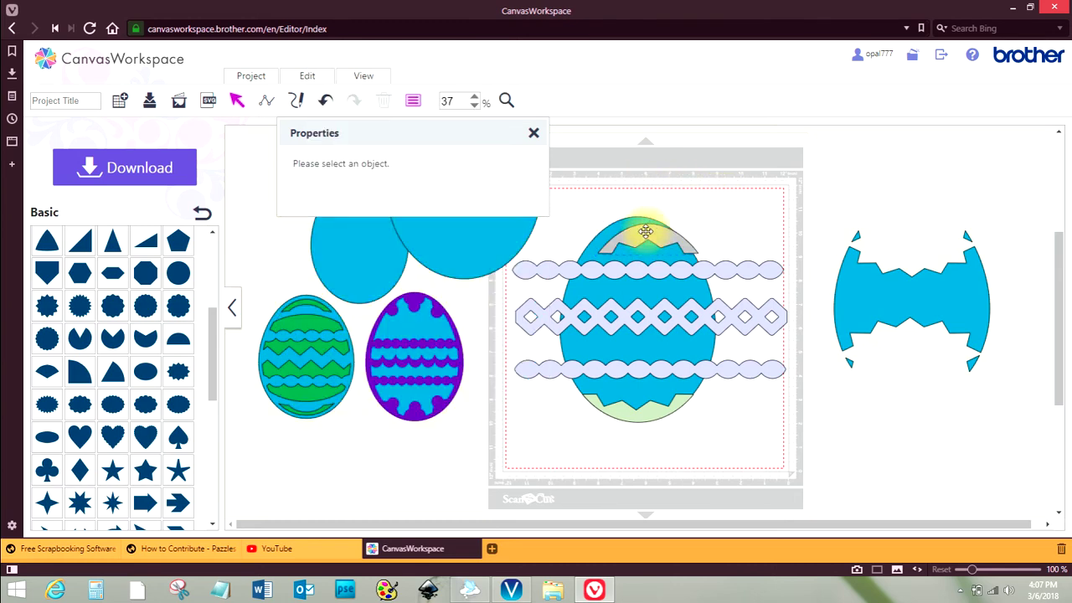
pyautogui.moveTo(645, 232); pyautogui.dragTo(635, 224)
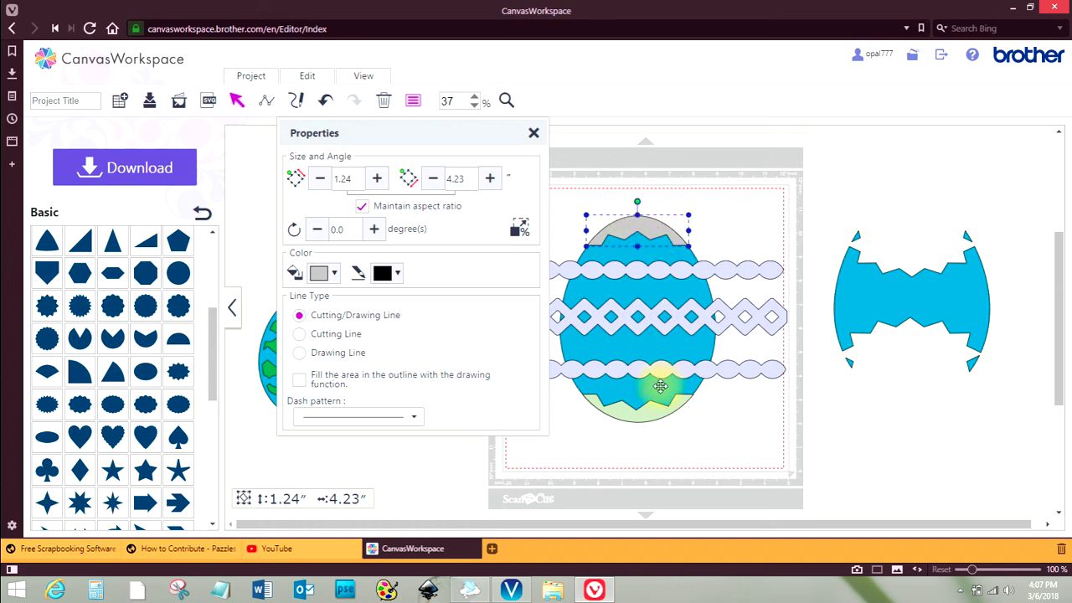
# Subtract the zigzag, scallop and diamond bands from the mat egg and delete the leftover bat-shaped piece
pyautogui.click(534, 135)
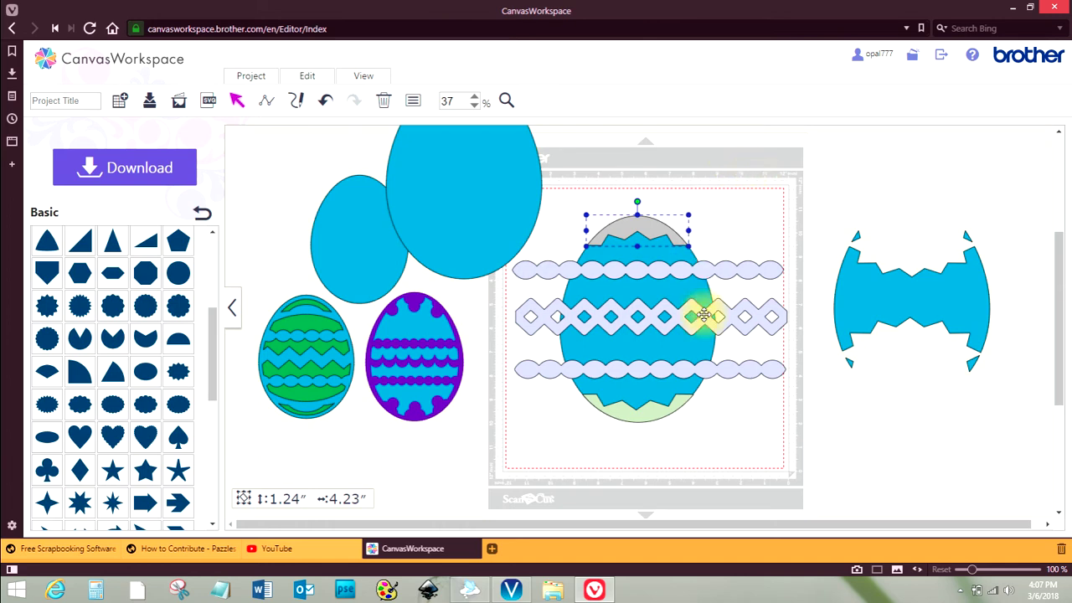
pyautogui.moveTo(723, 448); pyautogui.dragTo(584, 206)
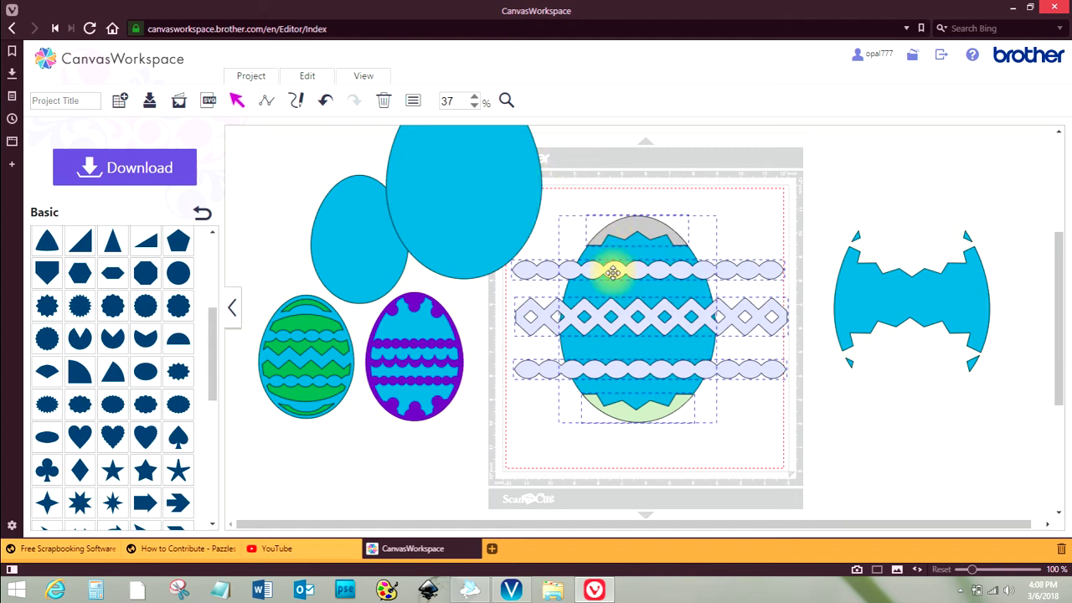
pyautogui.rightClick(613, 273)
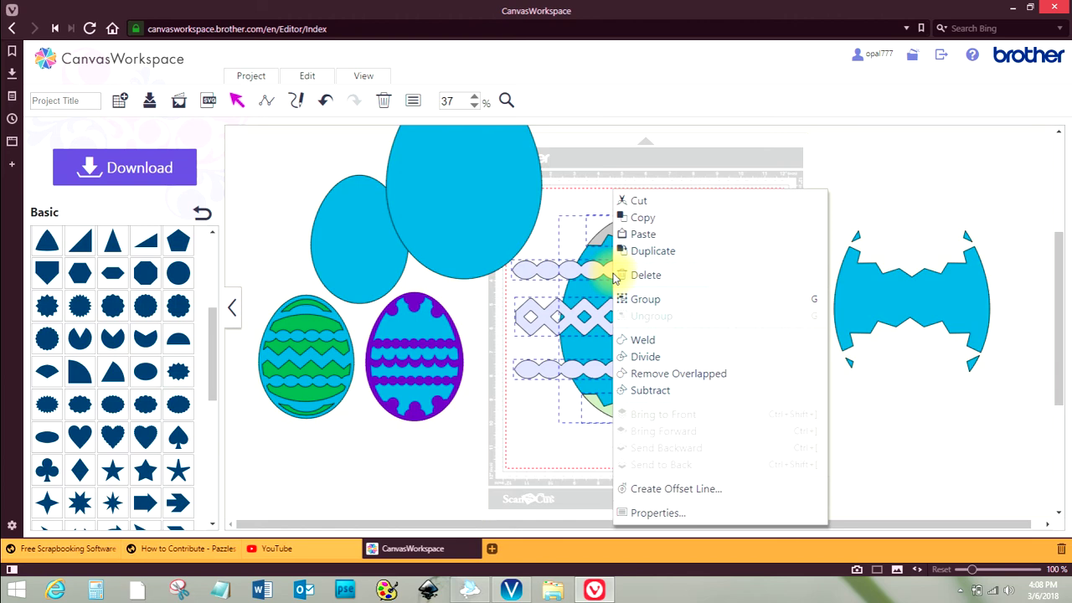
pyautogui.click(645, 390)
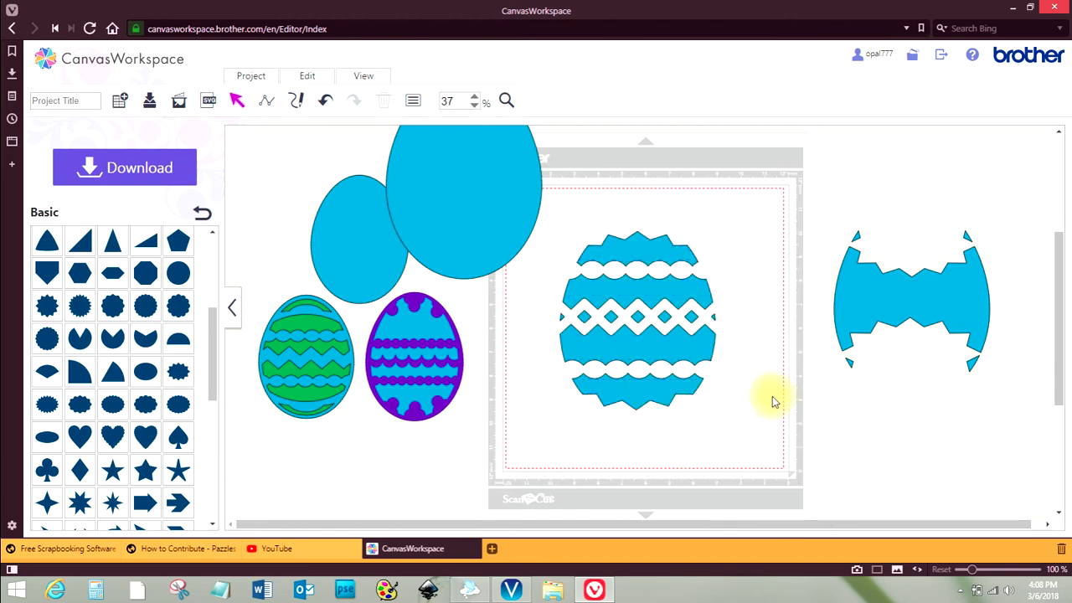
pyautogui.moveTo(822, 206); pyautogui.dragTo(998, 392)
pyautogui.press('Delete')
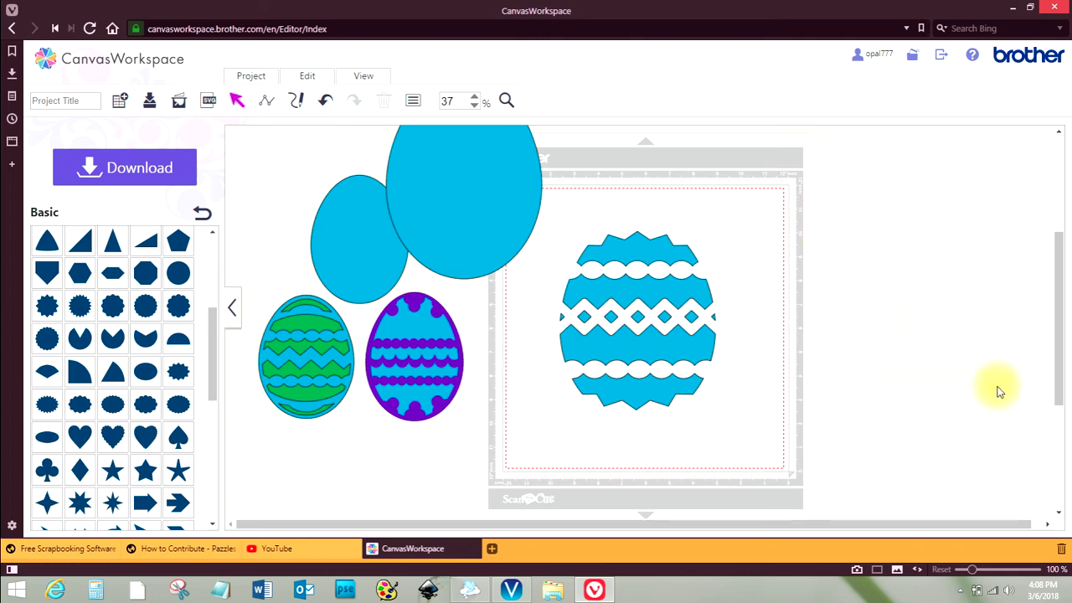
# Create a 0.24-inch offset outline of the big blue egg and move it right of the mat
pyautogui.click(476, 194)
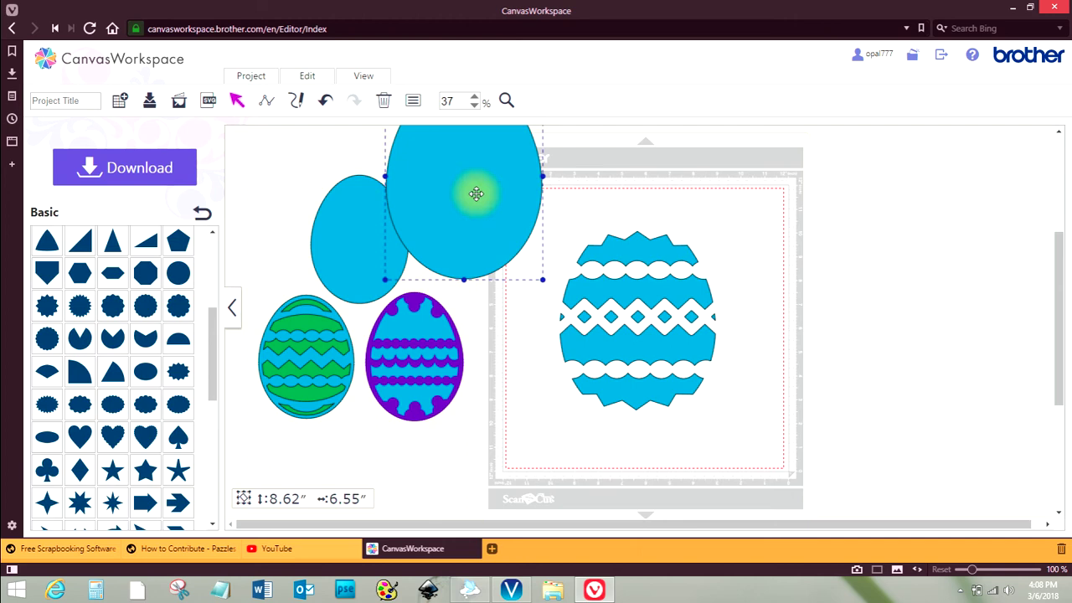
pyautogui.click(310, 78)
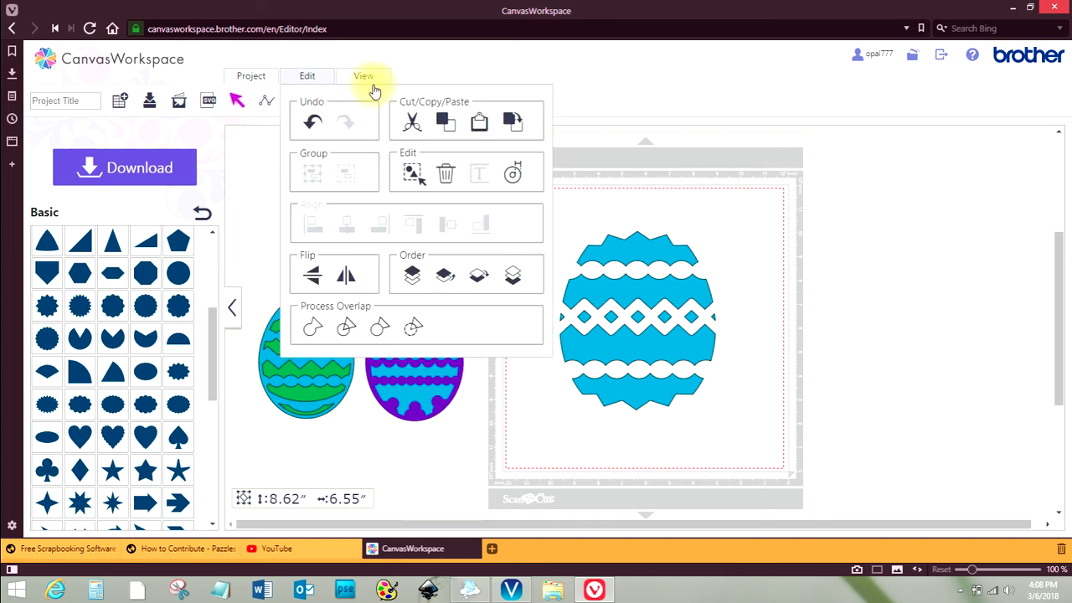
pyautogui.click(514, 175)
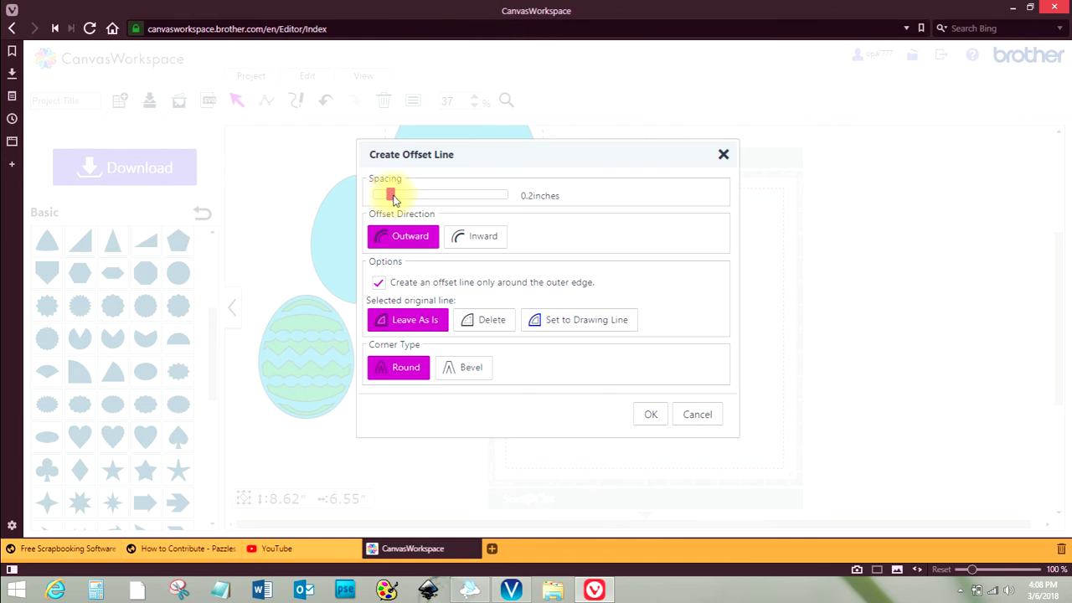
pyautogui.click(393, 198)
pyautogui.click(649, 414)
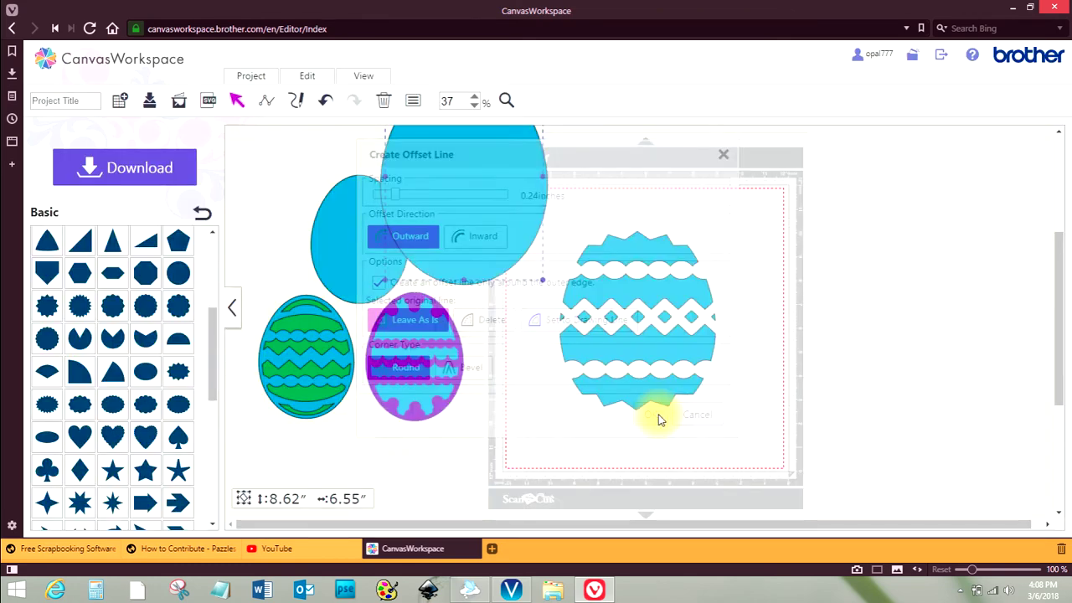
pyautogui.moveTo(471, 196); pyautogui.dragTo(868, 276)
pyautogui.moveTo(488, 186); pyautogui.dragTo(505, 273)
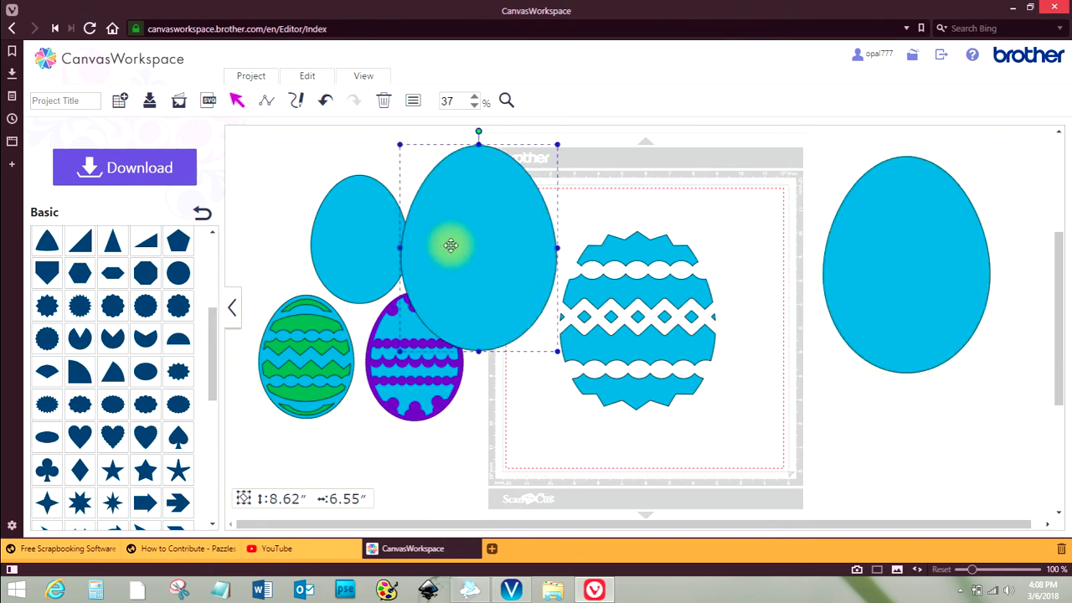
# Set the big egg's fill and outline colour to hot pink
pyautogui.click(413, 101)
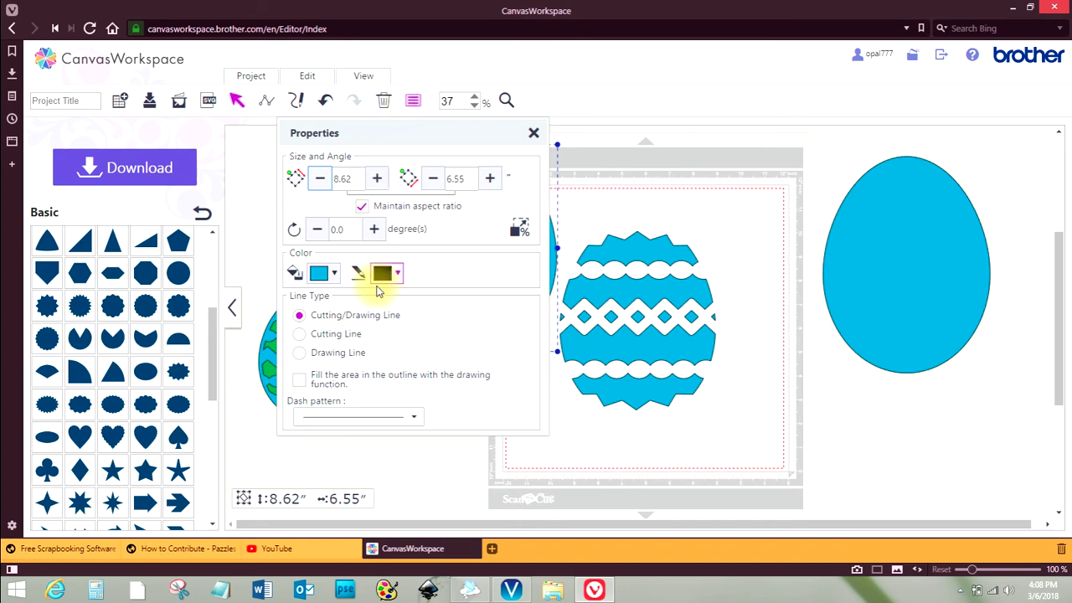
pyautogui.click(332, 276)
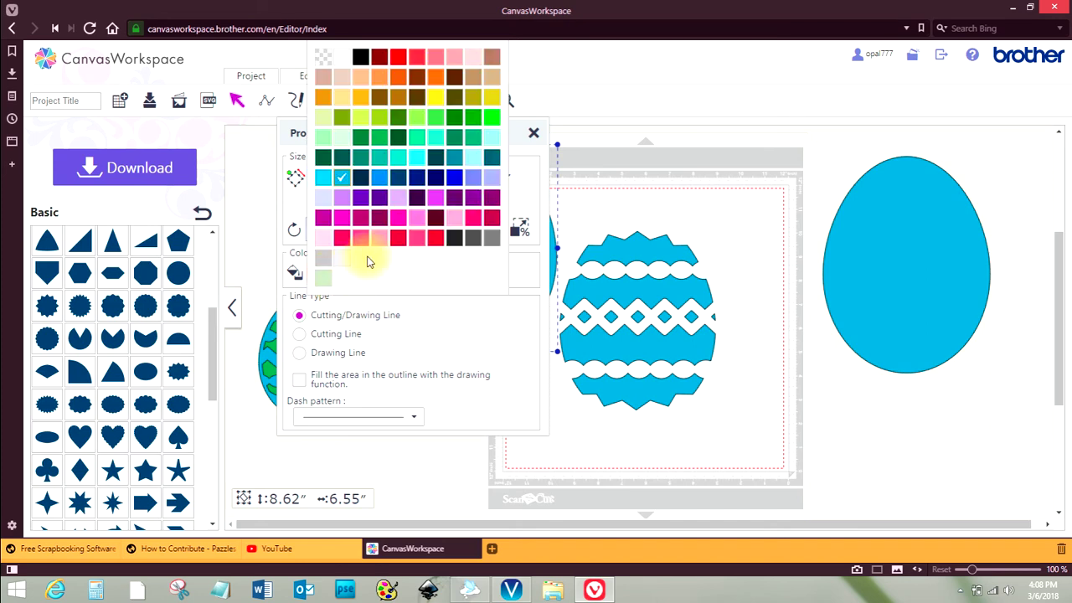
pyautogui.click(394, 219)
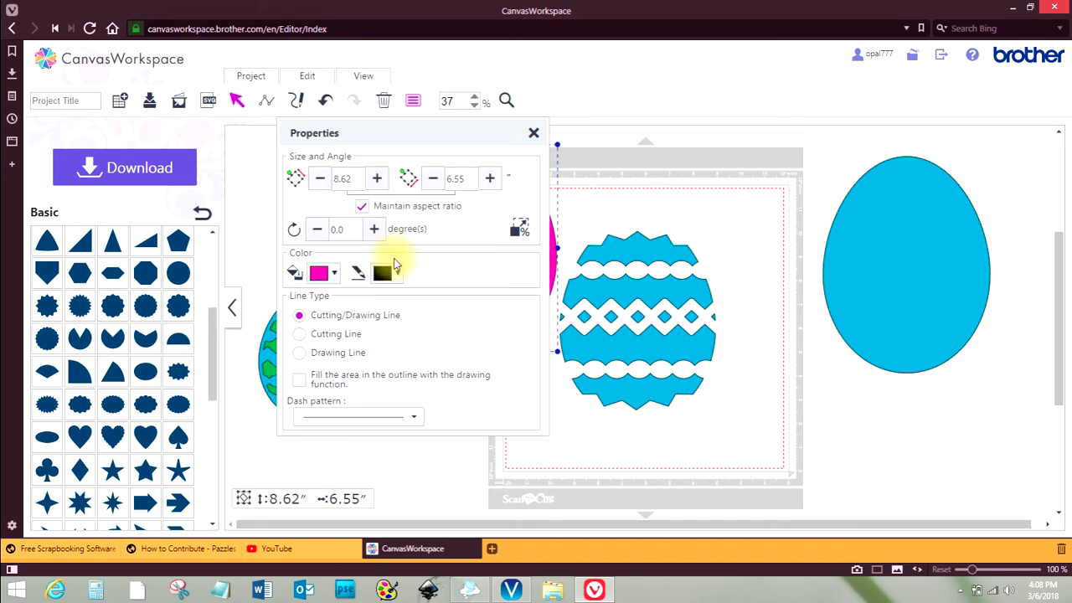
pyautogui.click(396, 272)
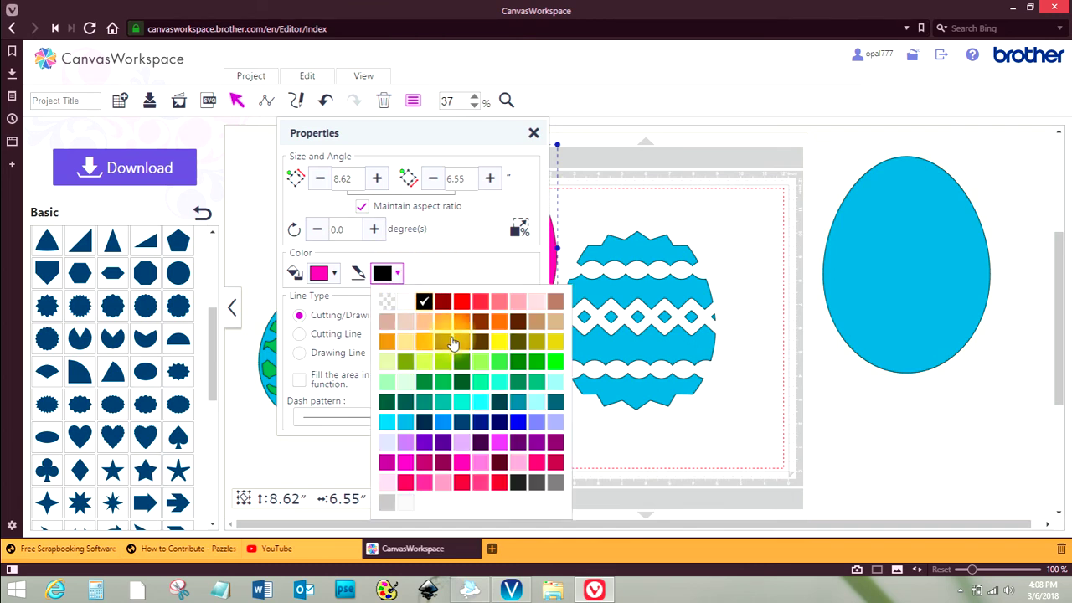
pyautogui.click(459, 462)
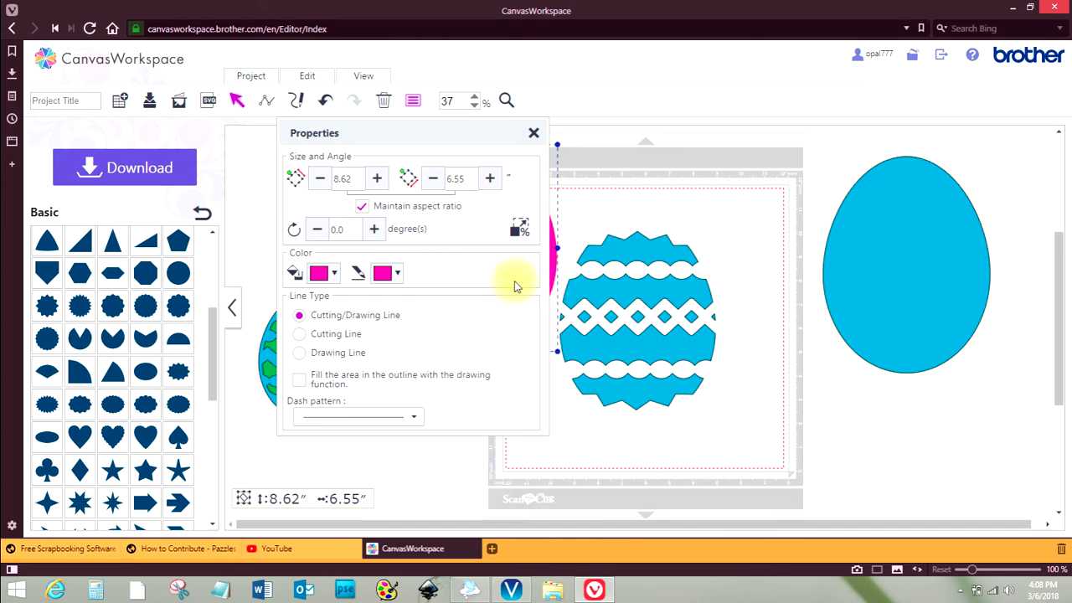
pyautogui.click(533, 133)
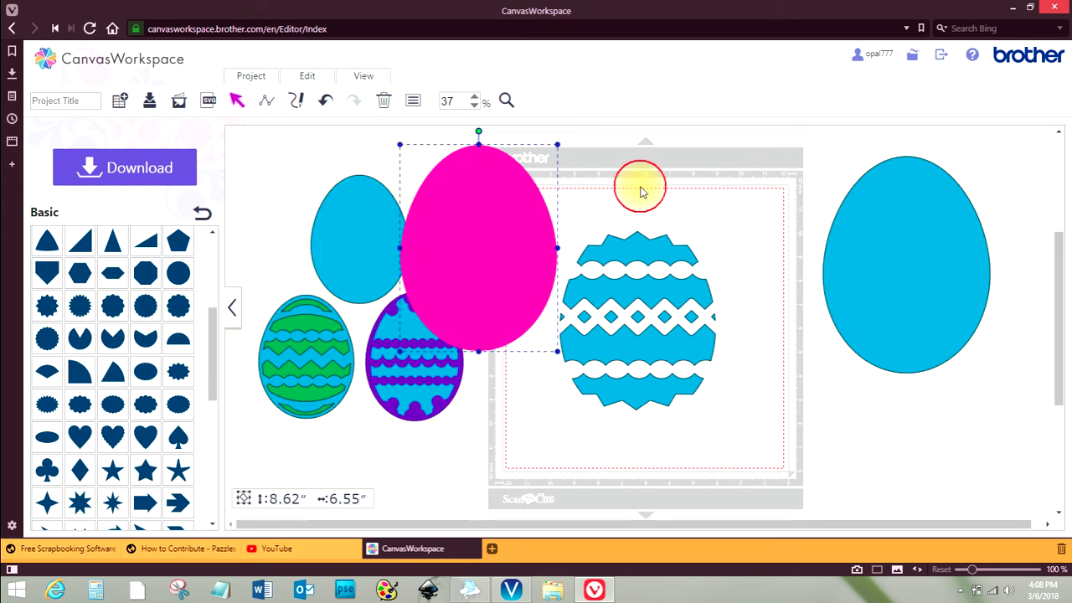
# Reposition the pink egg off the mat at the upper left
pyautogui.click(640, 193)
pyautogui.moveTo(480, 235); pyautogui.dragTo(641, 306)
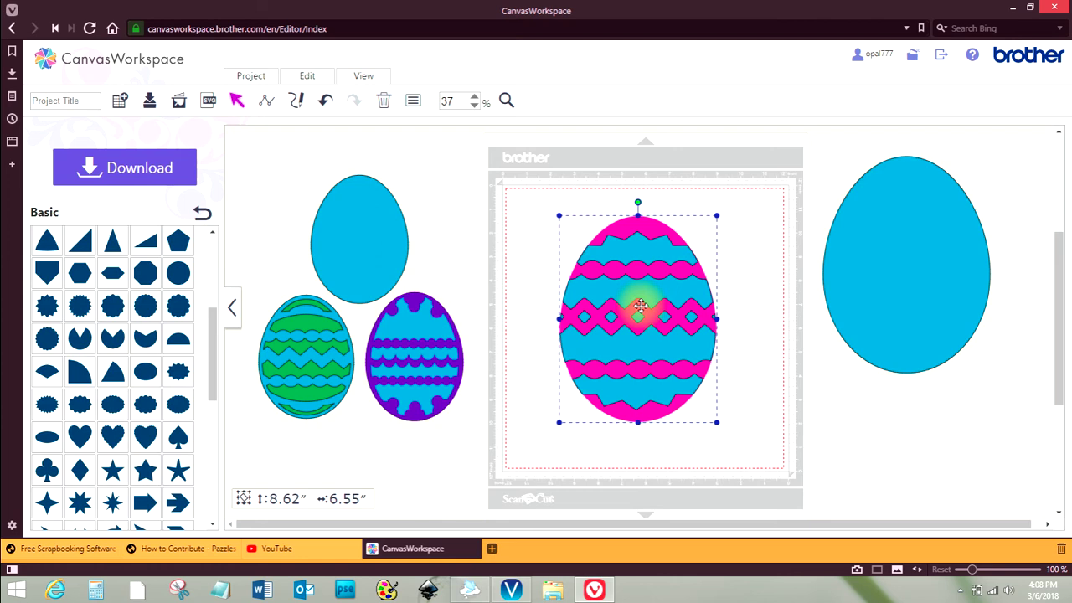
pyautogui.moveTo(640, 306); pyautogui.dragTo(640, 306)
pyautogui.moveTo(640, 306); pyautogui.dragTo(419, 221)
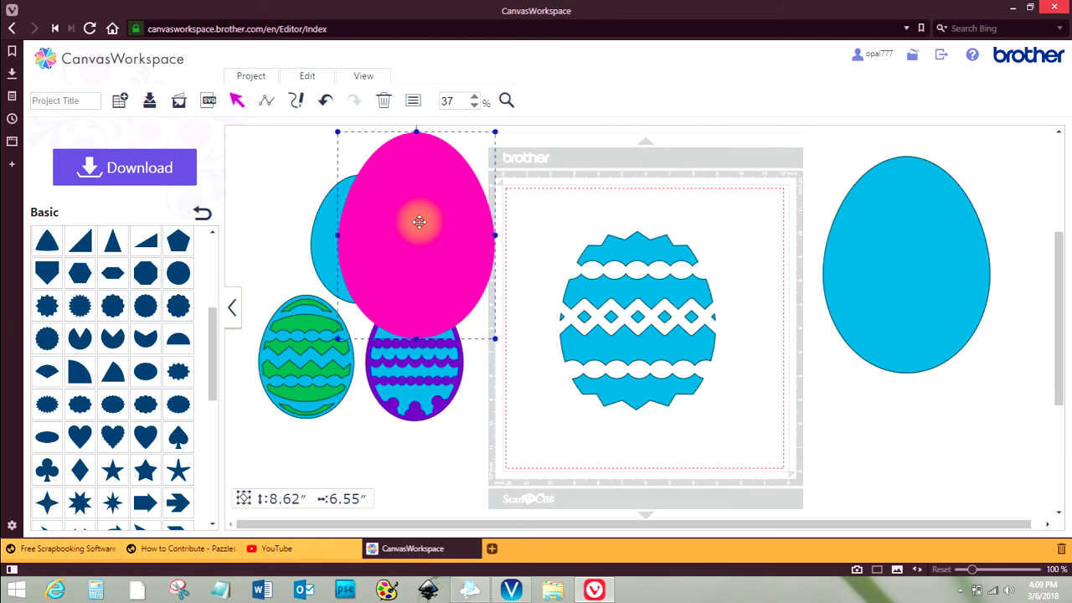
# Create a 0.24-inch offset outline of the pink egg
pyautogui.rightClick(418, 221)
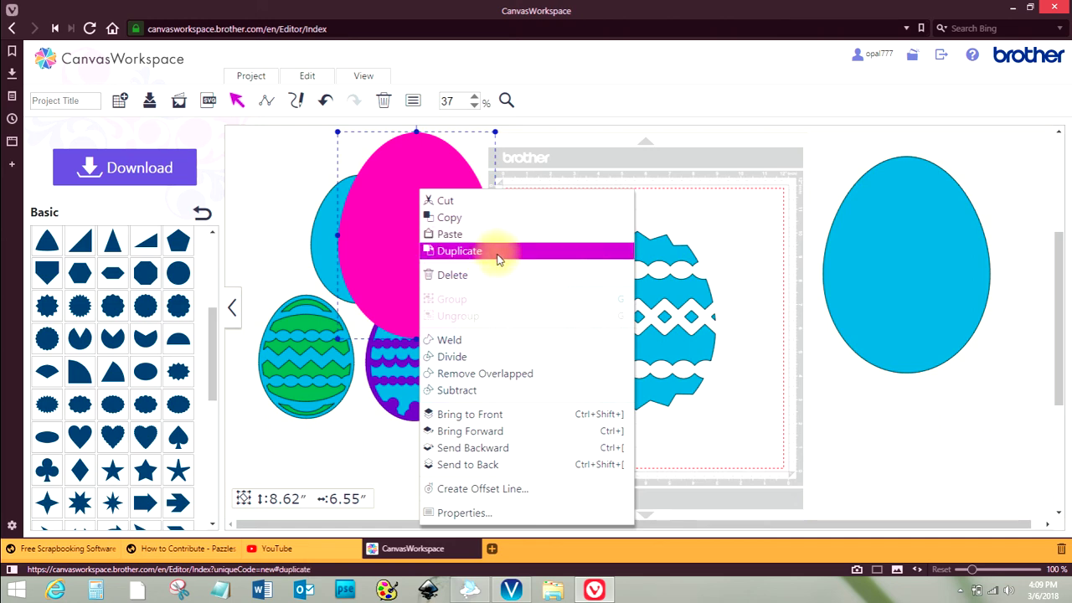
pyautogui.click(308, 77)
pyautogui.click(307, 76)
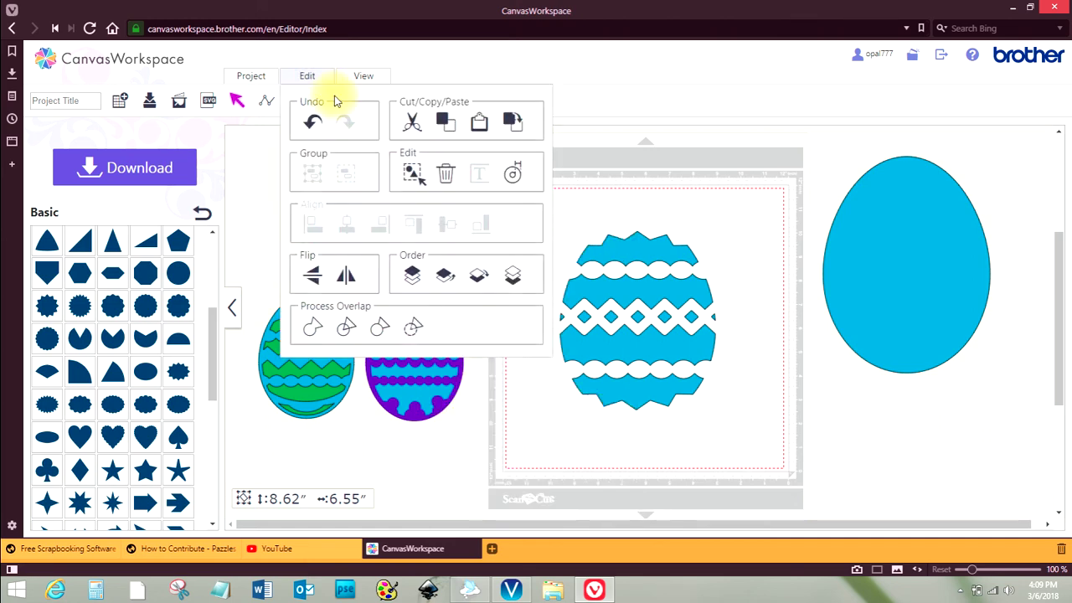
pyautogui.click(513, 176)
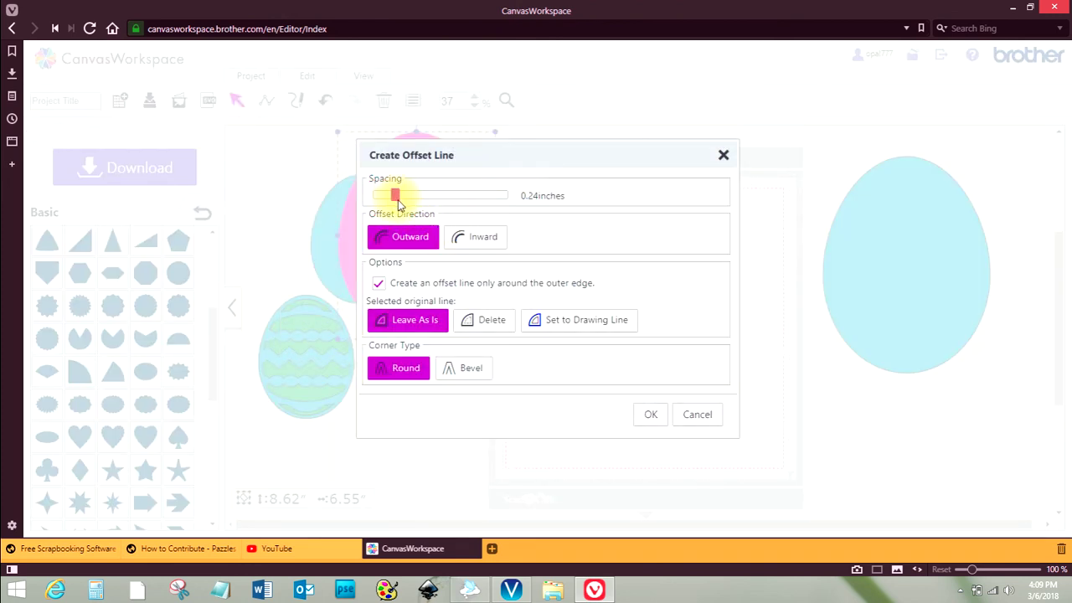
pyautogui.click(645, 416)
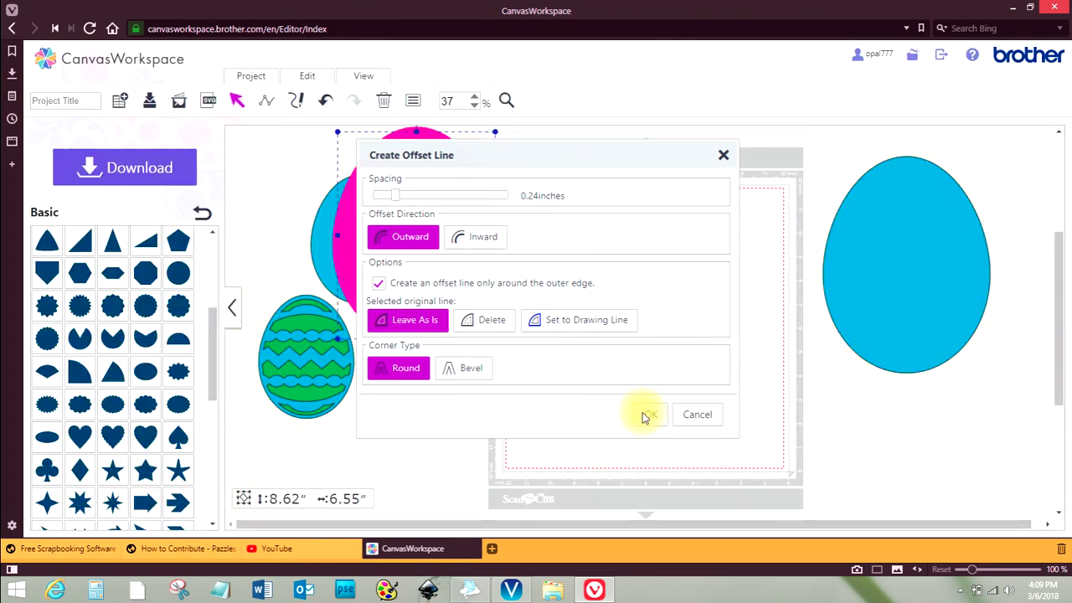
# Move the pink offset egg onto the mat and send it behind the patterned egg
pyautogui.moveTo(452, 273); pyautogui.dragTo(627, 331)
pyautogui.rightClick(627, 331)
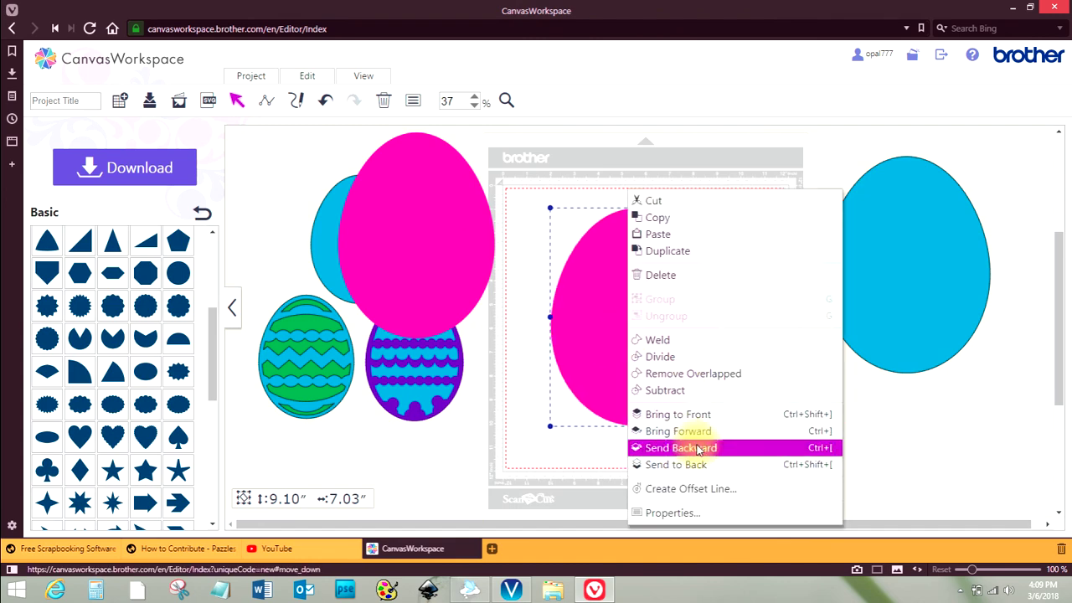
pyautogui.click(680, 464)
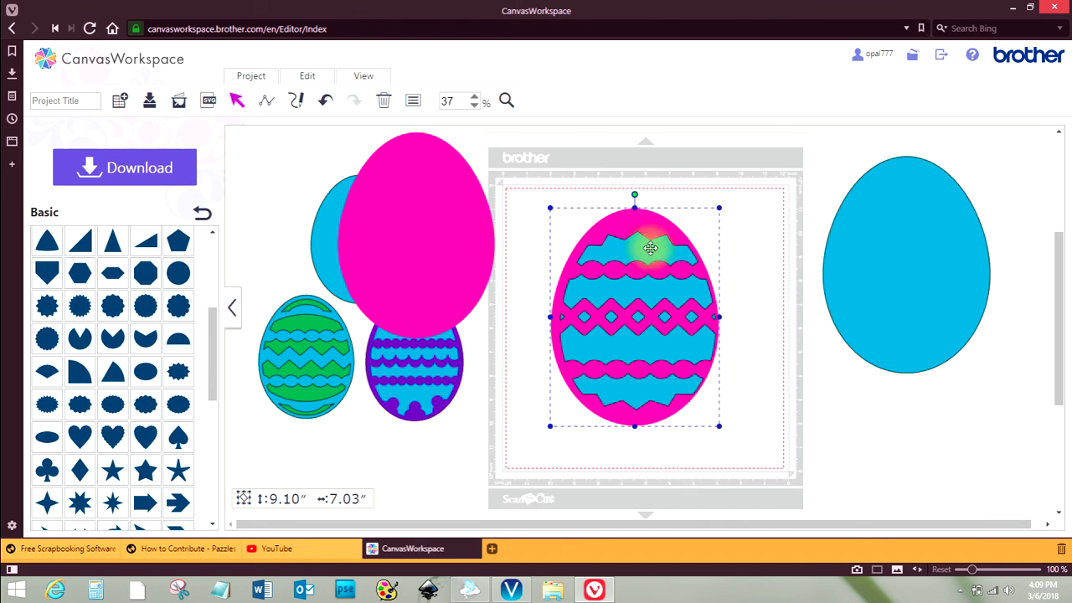
pyautogui.click(633, 217)
# Nudge the patterned egg onto the pink egg and undo an accidental weld of the two
pyautogui.moveTo(634, 217); pyautogui.dragTo(638, 217)
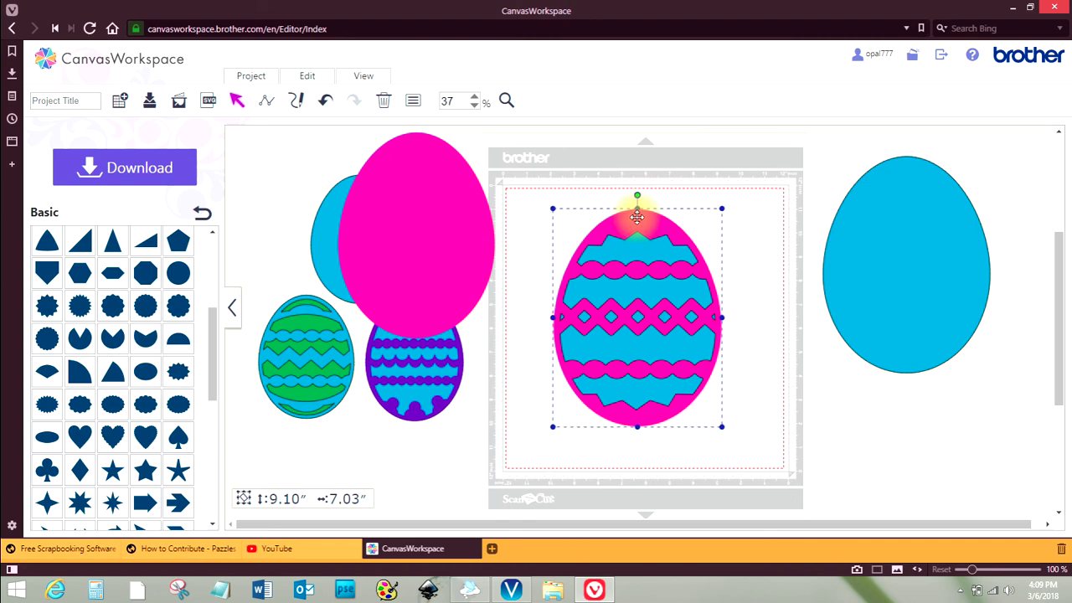
pyautogui.moveTo(759, 457); pyautogui.dragTo(551, 213)
pyautogui.rightClick(610, 277)
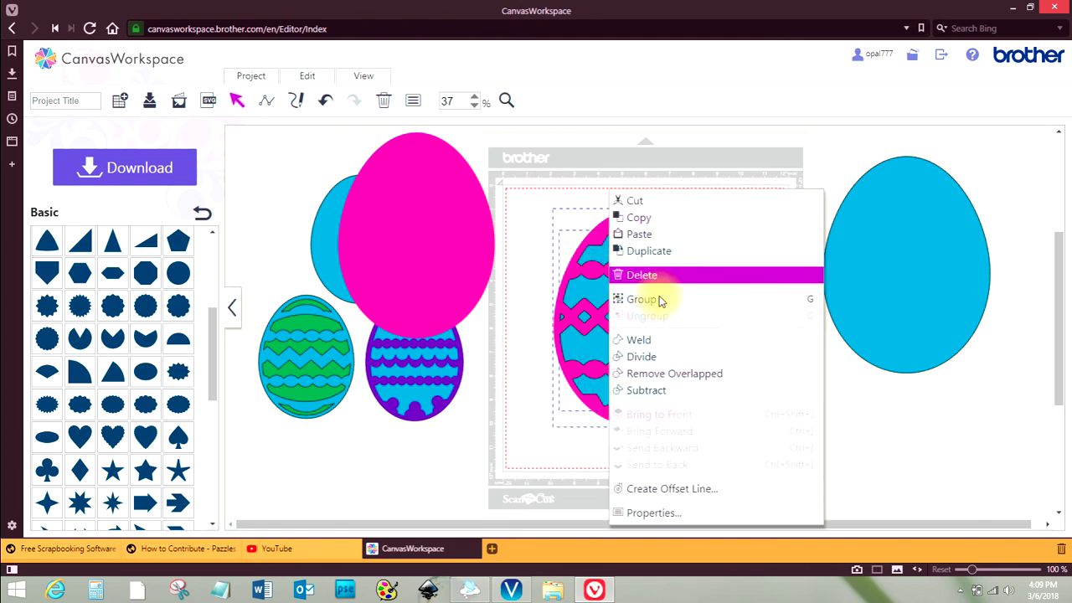
pyautogui.click(654, 342)
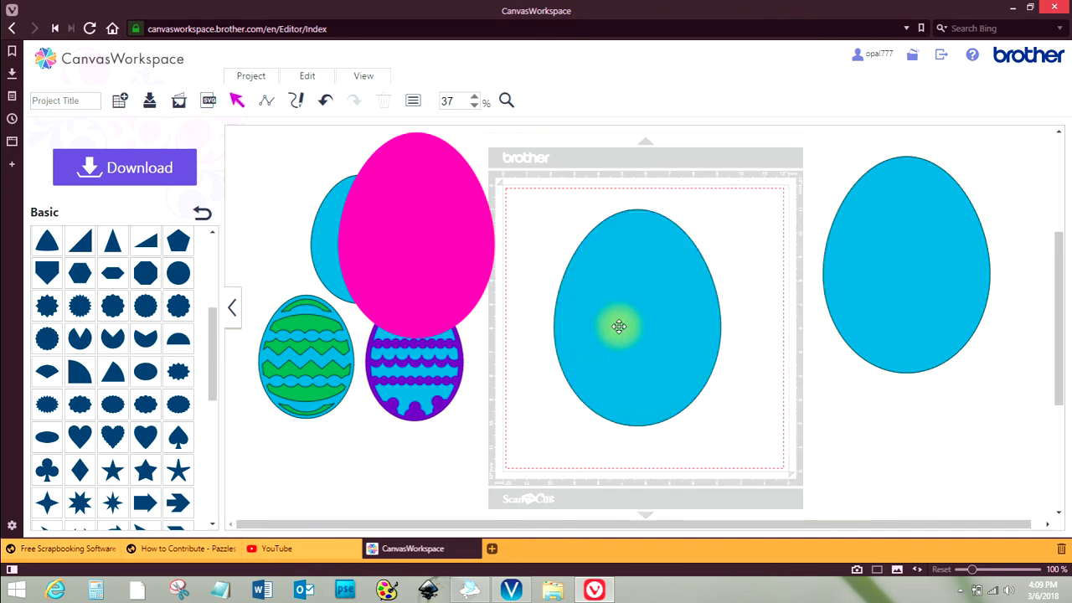
pyautogui.click(326, 100)
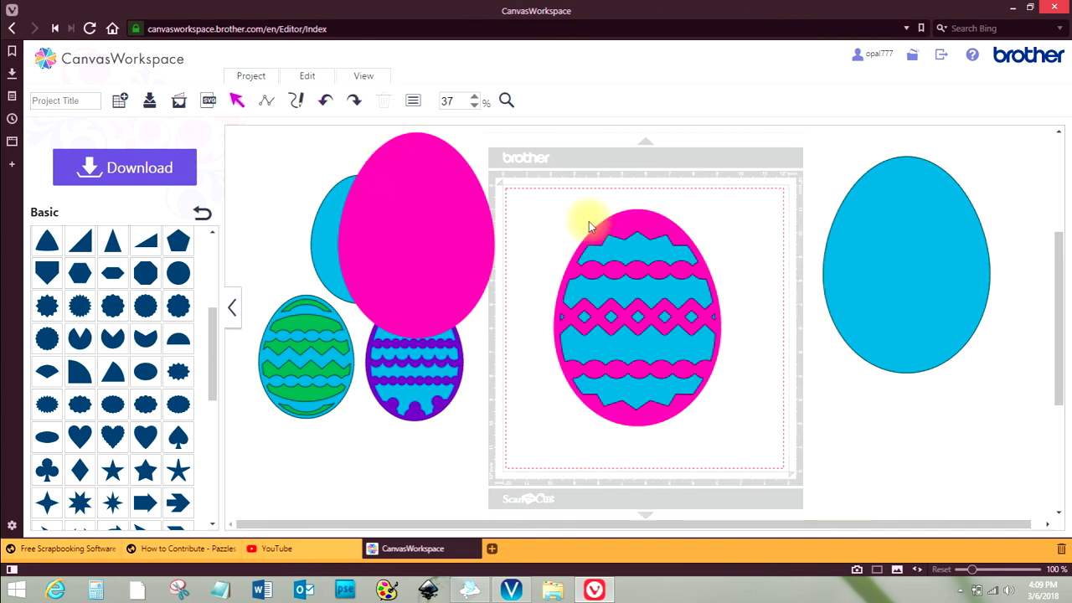
# Subtract the blue patterned egg from the pink offset egg, leaving banded cut-outs
pyautogui.moveTo(574, 198); pyautogui.dragTo(683, 446)
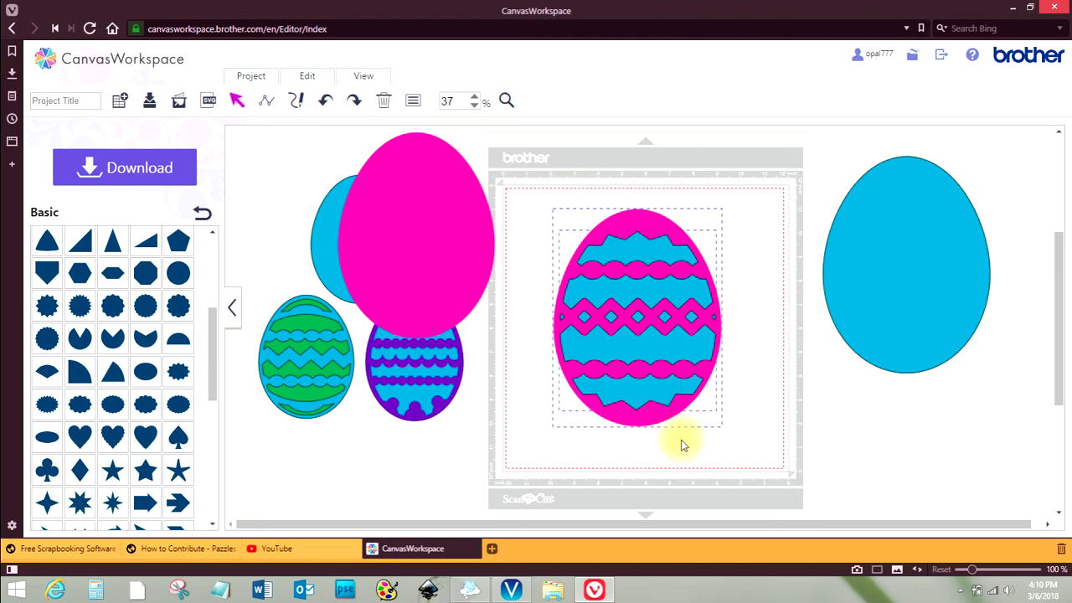
pyautogui.rightClick(651, 378)
pyautogui.click(694, 392)
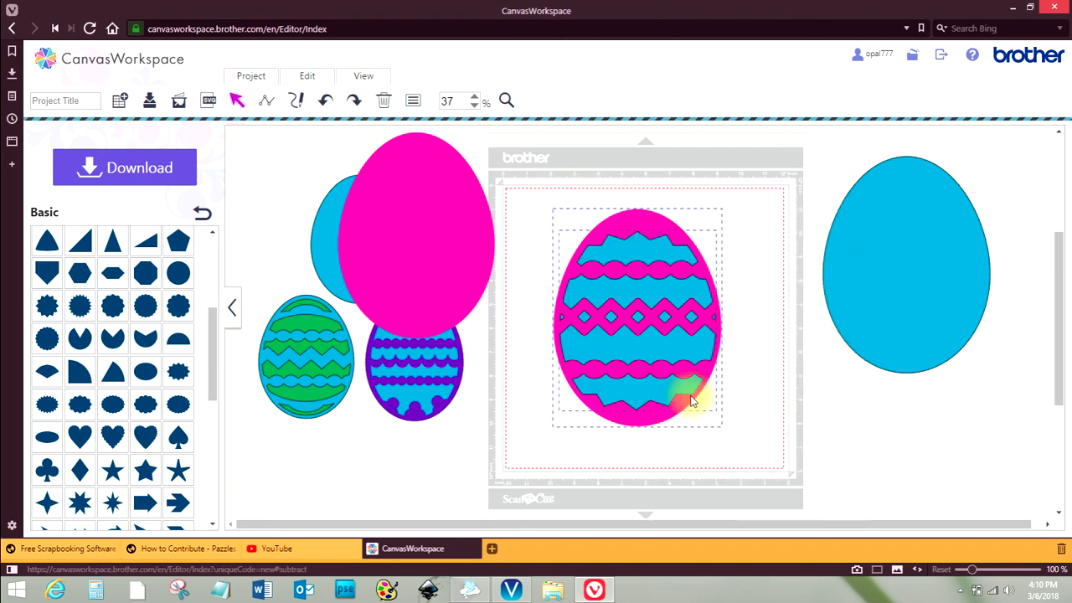
pyautogui.click(809, 453)
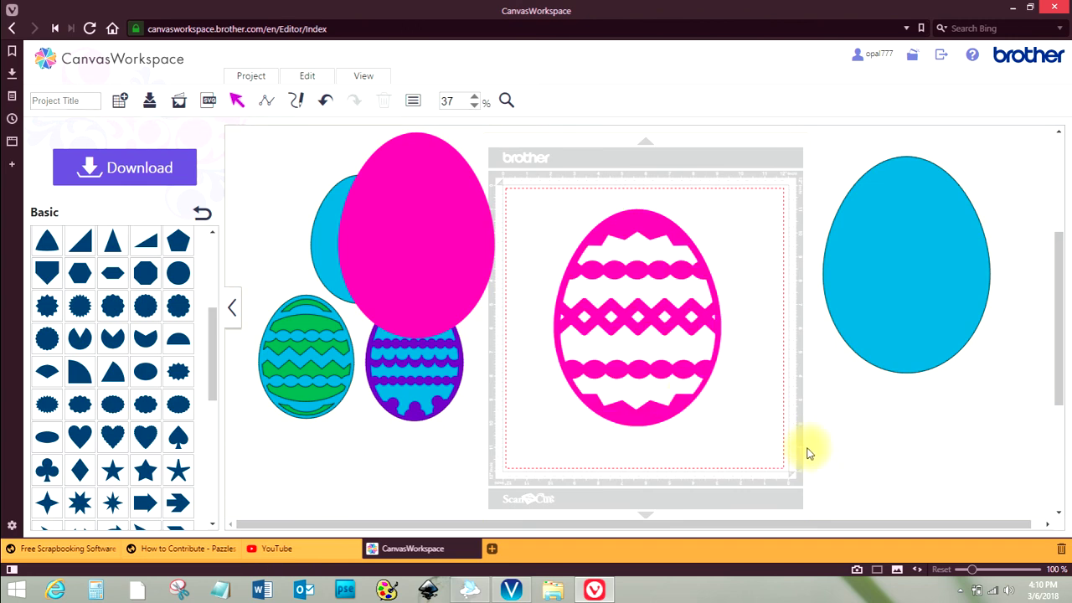
# Place the solid blue egg beneath the pink cut-out egg and show the Border patterns
pyautogui.click(882, 290)
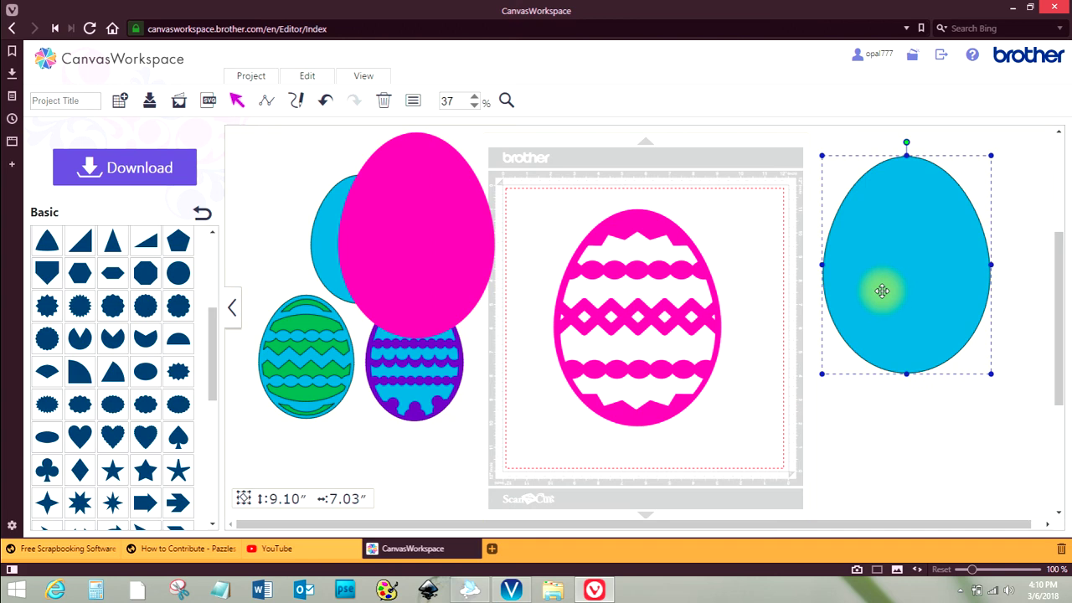
pyautogui.moveTo(882, 291); pyautogui.dragTo(614, 344)
pyautogui.click(810, 344)
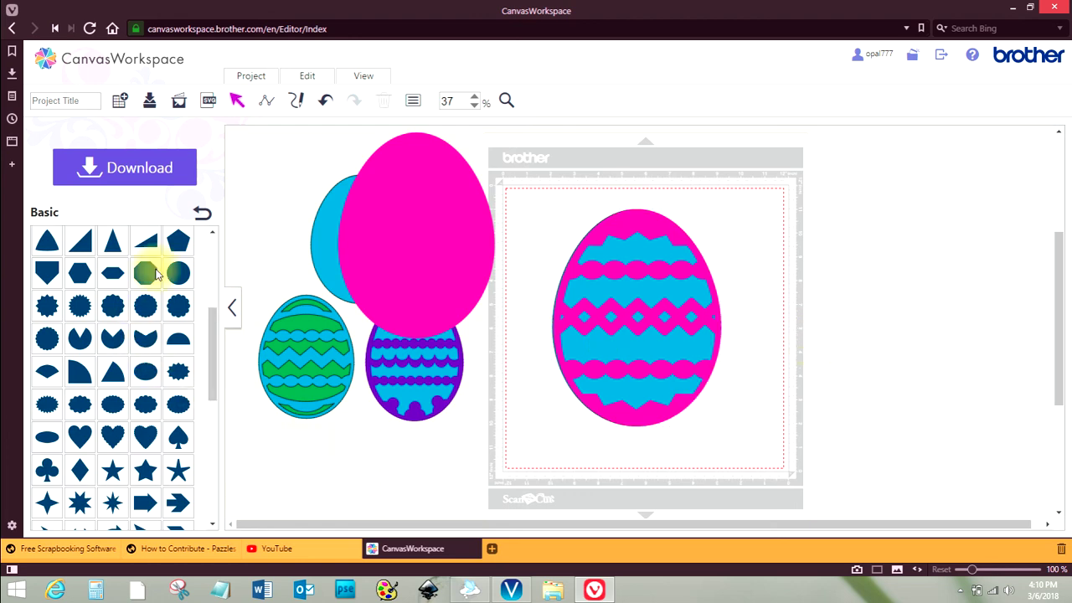
pyautogui.click(199, 209)
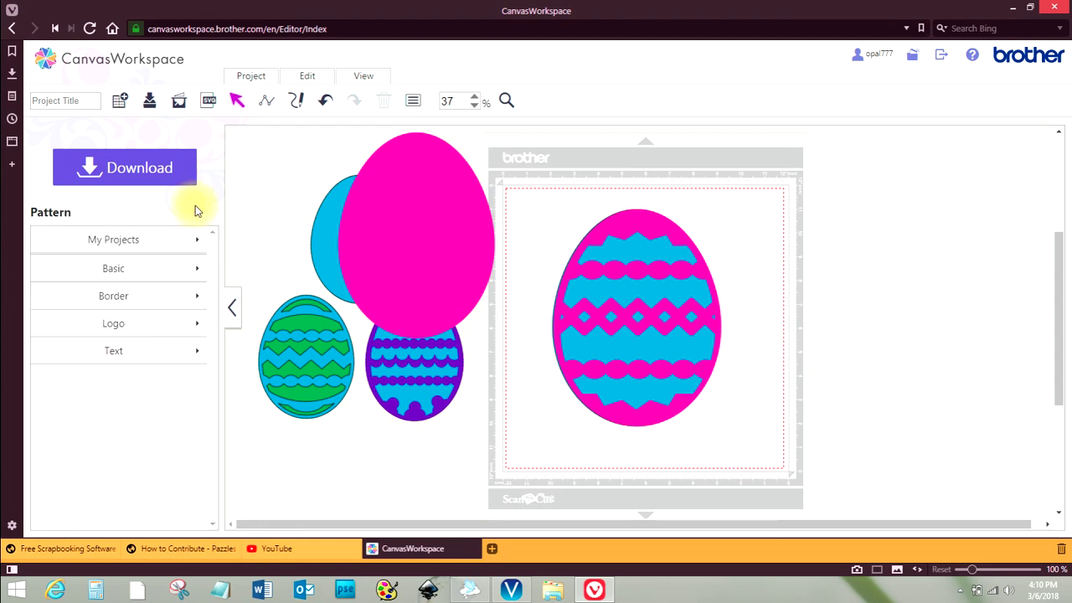
pyautogui.click(133, 294)
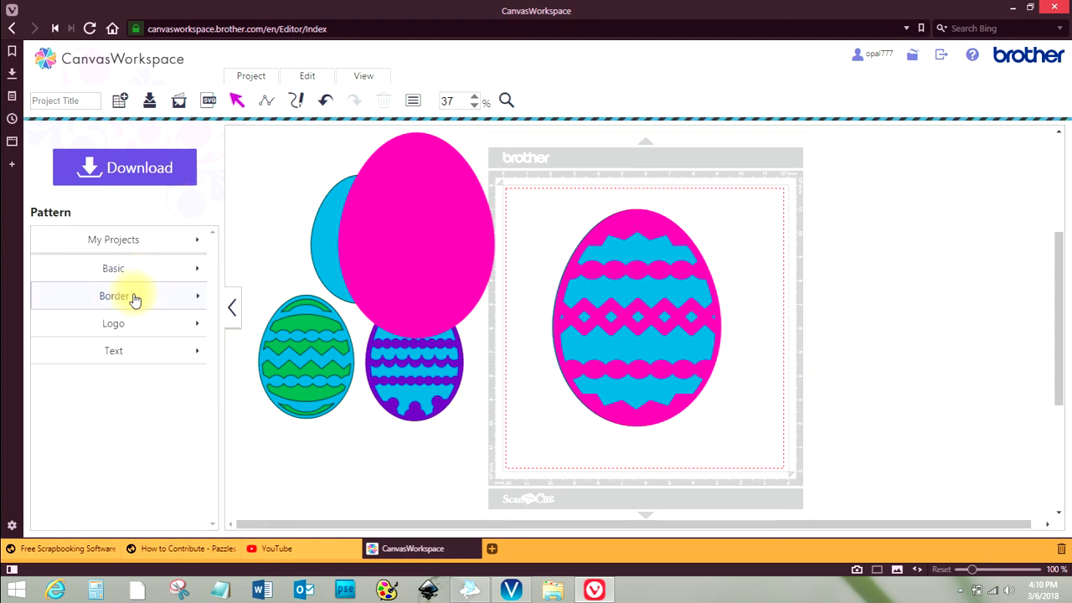